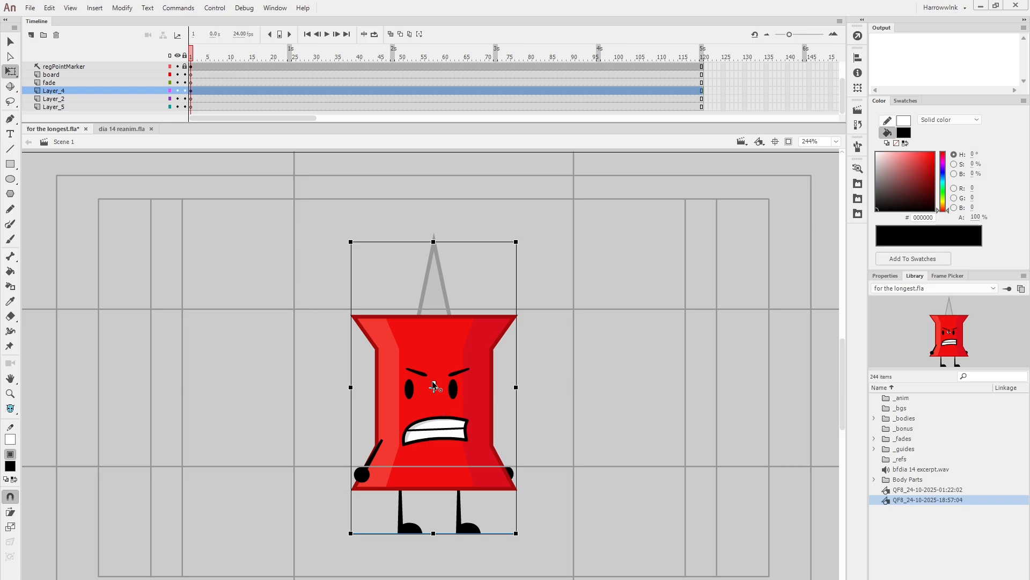
Open the red pin character's symbol and distribute all of its body parts to separate layers
double_click(451, 363)
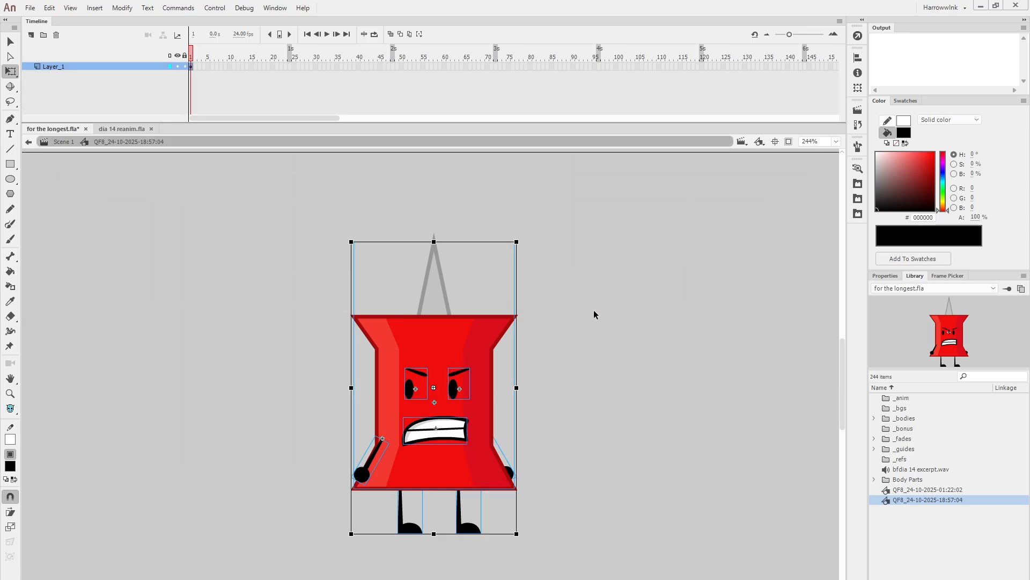
right_click(418, 368)
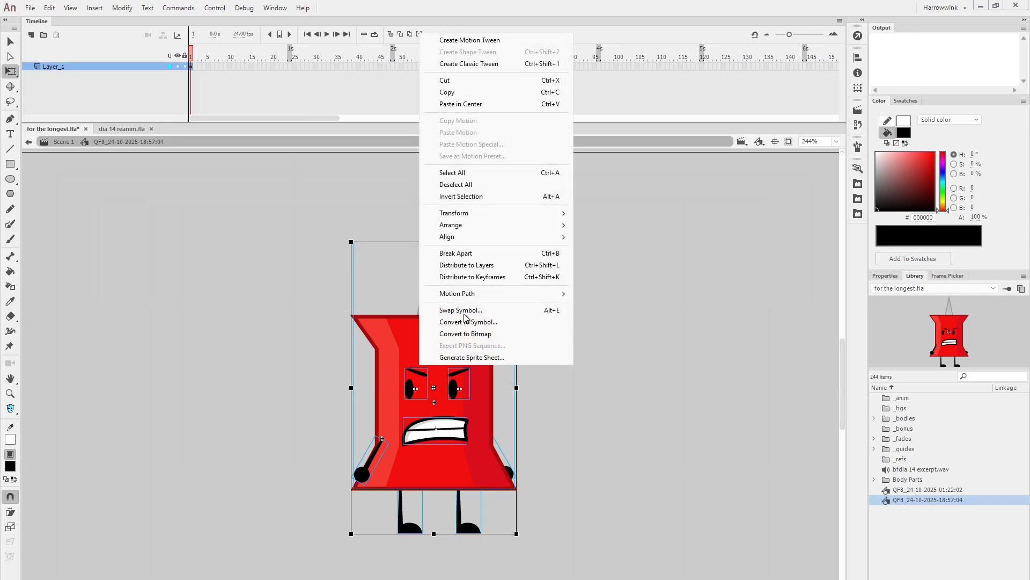
click(524, 266)
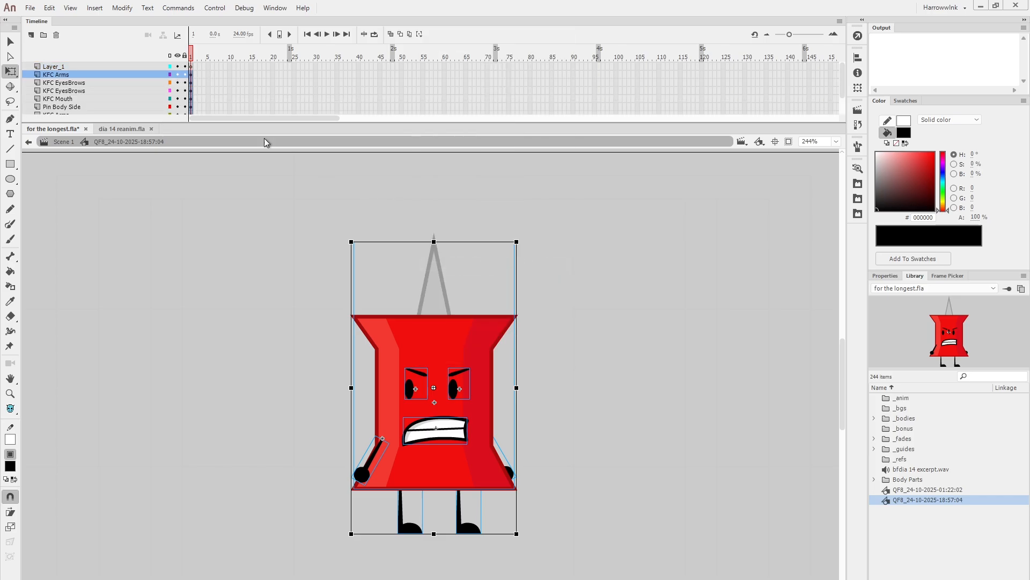
click(110, 67)
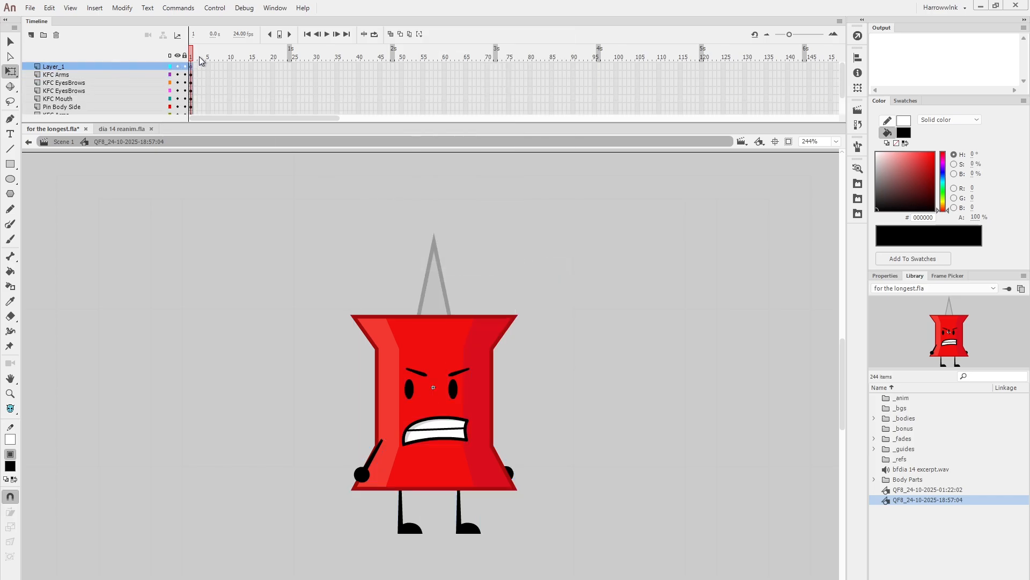
click(188, 74)
Check the audio layer in dia 14 reanim.fla and extend the Scene 1 layers of for the longest.fla to the full audio length
click(923, 470)
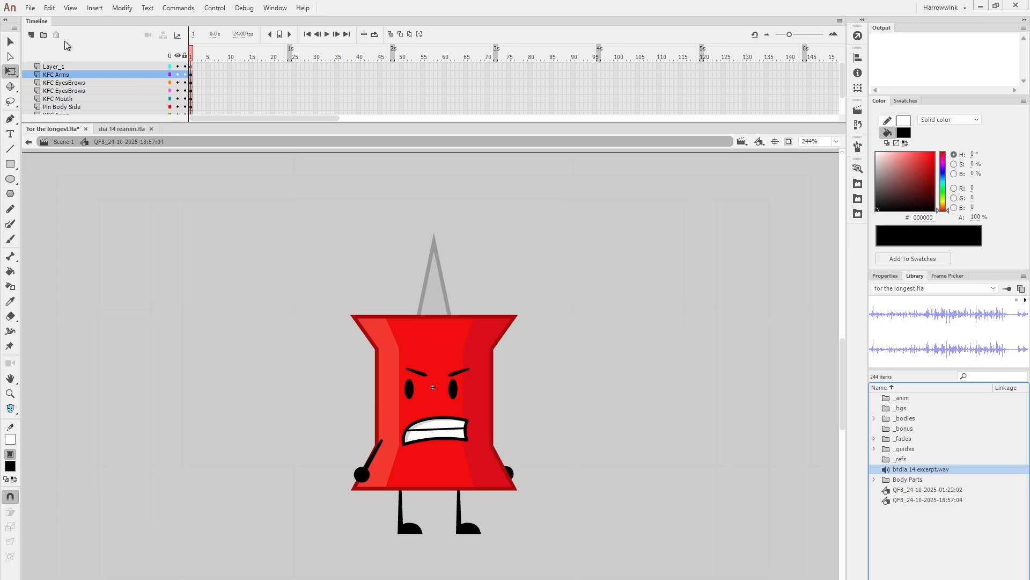
click(48, 142)
click(121, 129)
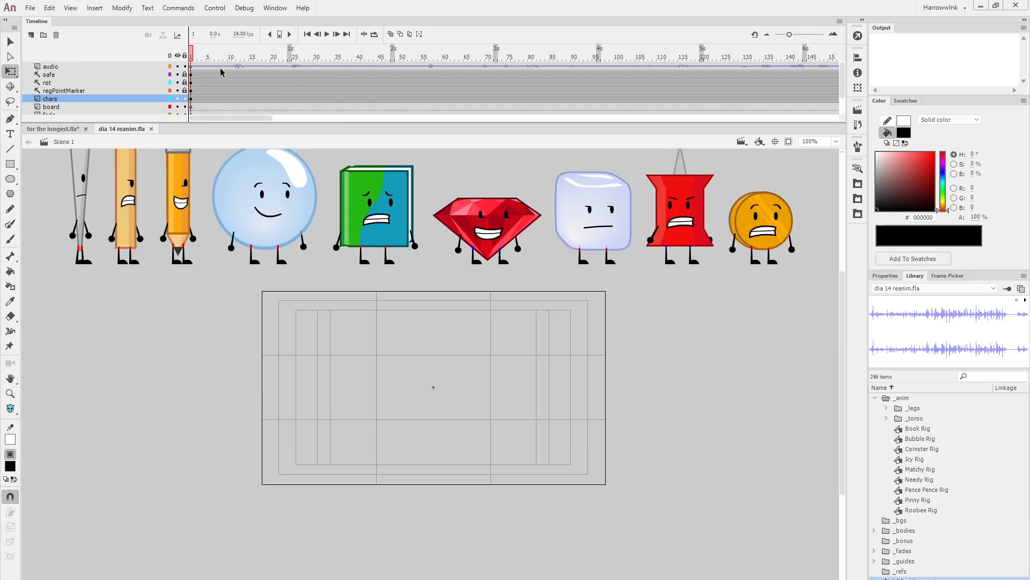
click(220, 67)
click(58, 132)
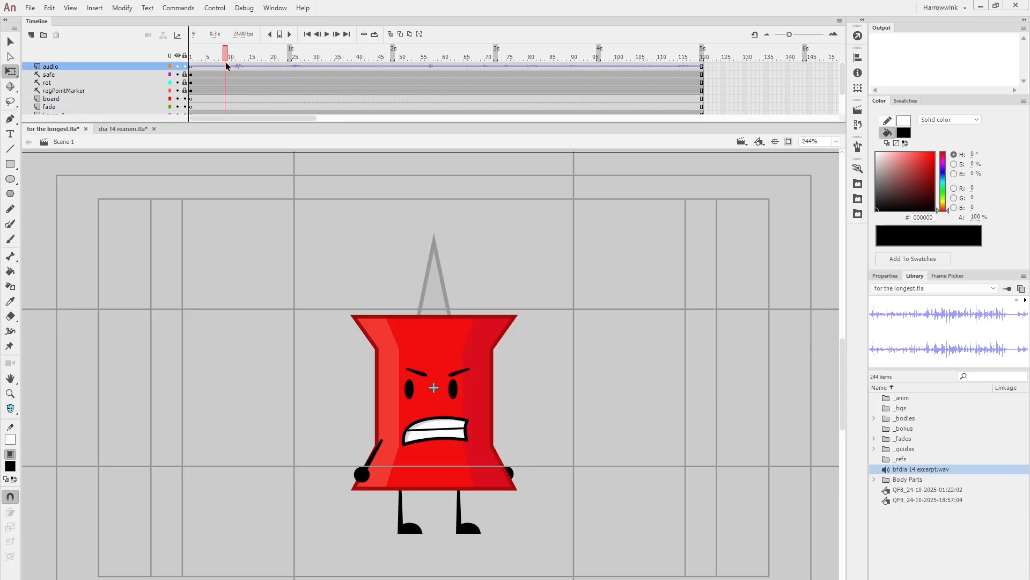
mouse_move(521, 366)
mouse_down()
mouse_move(558, 353)
mouse_move(538, 357)
mouse_up()
key(q)
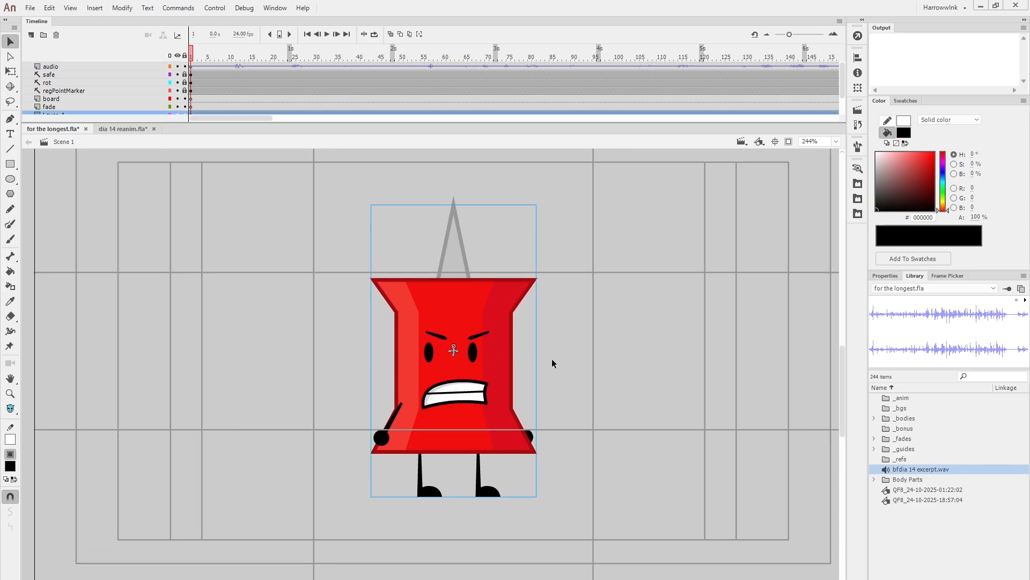
Copy the Scene 1 audio layer's frames and paste them onto the empty Layer_1 inside the pin character's symbol
click(306, 66)
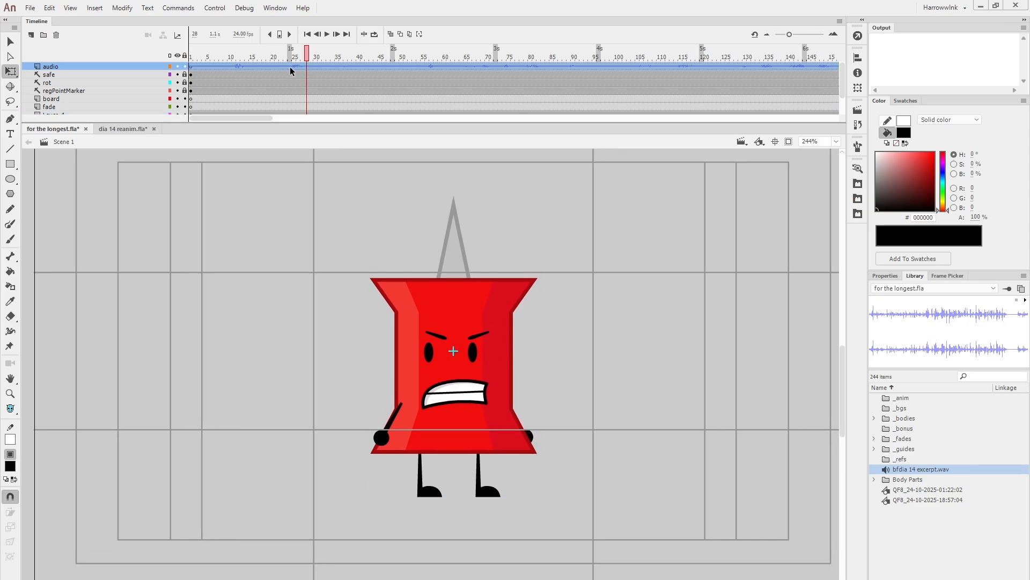
click(466, 309)
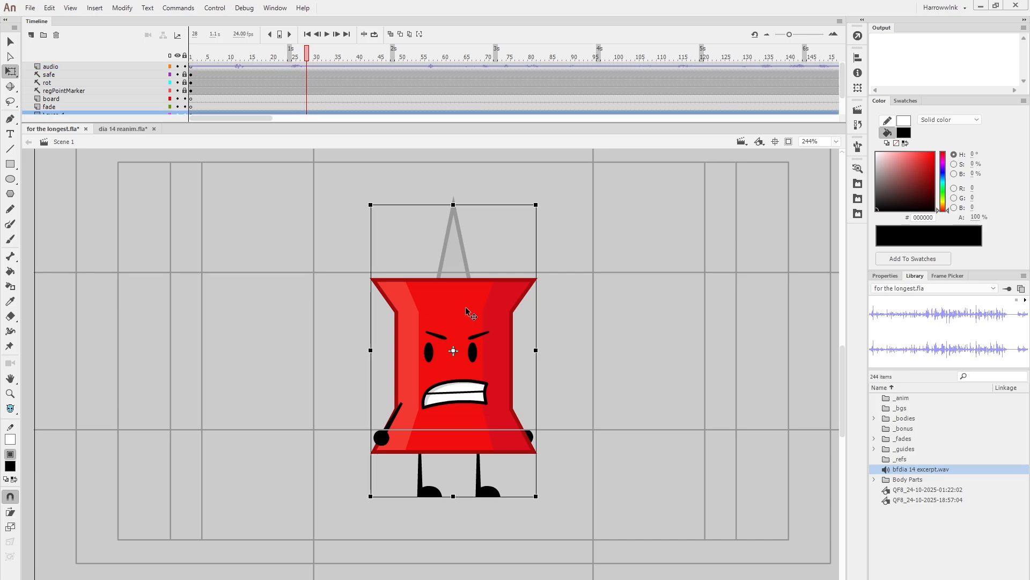
double_click(465, 307)
click(96, 66)
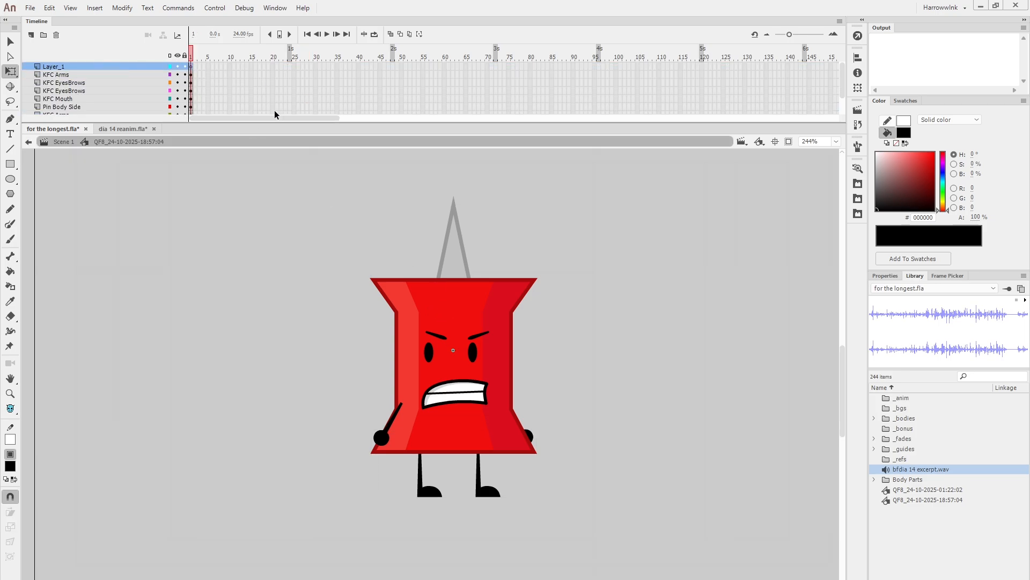
key(ctrl+alt+v)
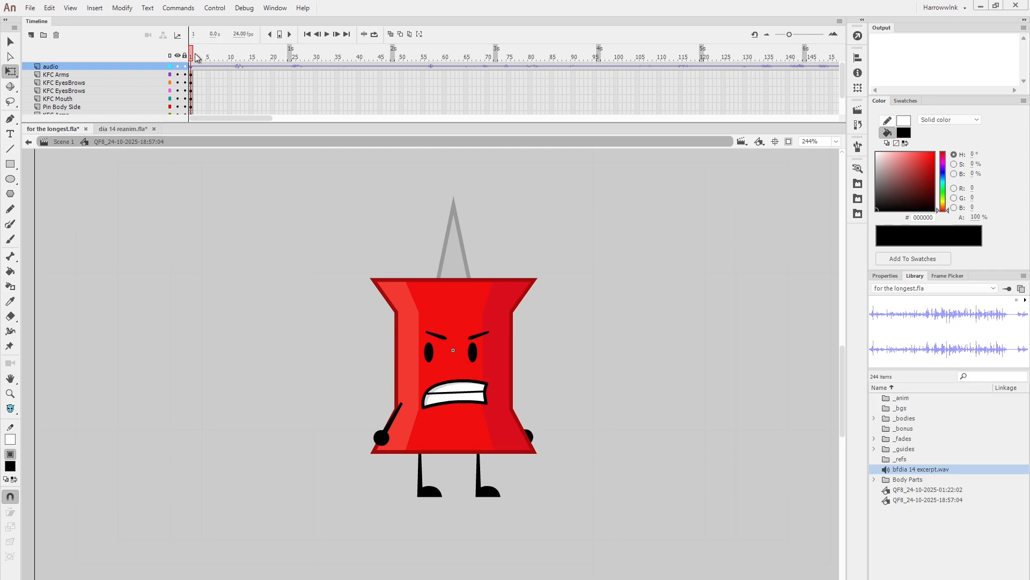
Extend all the pin's body part layers to frame 528, where the audio layer ends
key(shift+period)
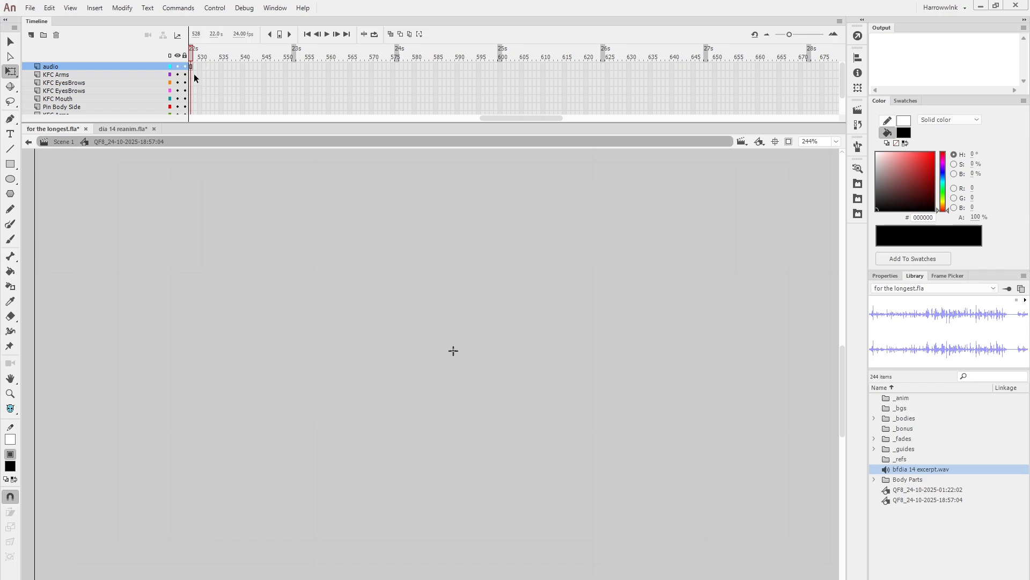
drag(190, 75, 279, 131)
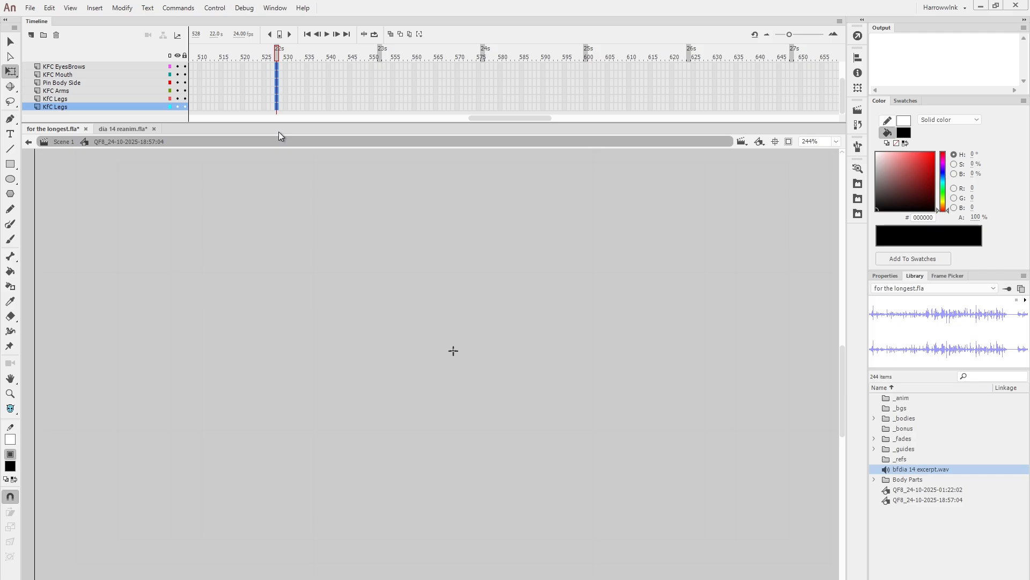
key(F5)
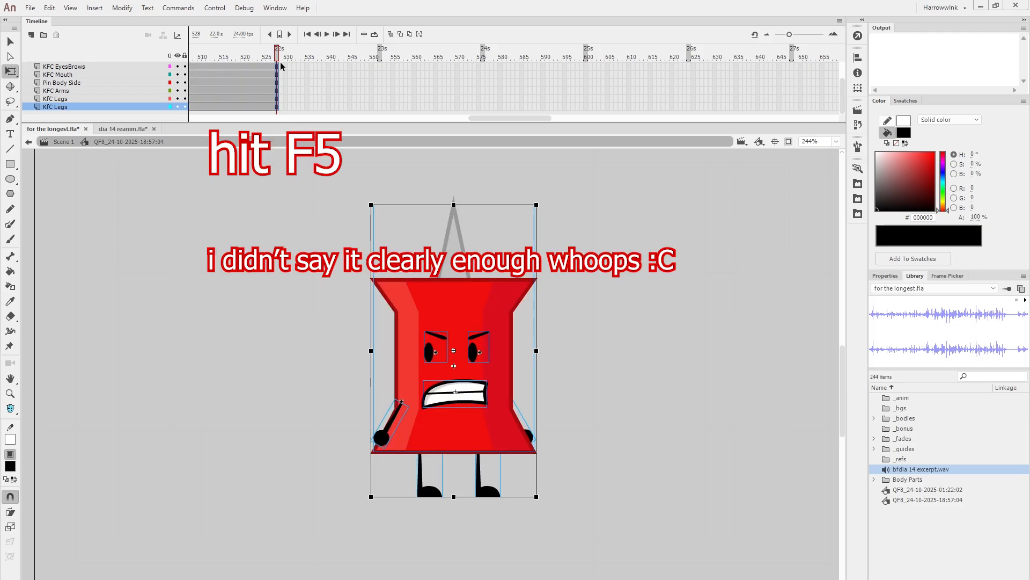
On frame 1, convert everything except the legs into one torso symbol and place its transformation point near the bottom of the body
key(shift+comma)
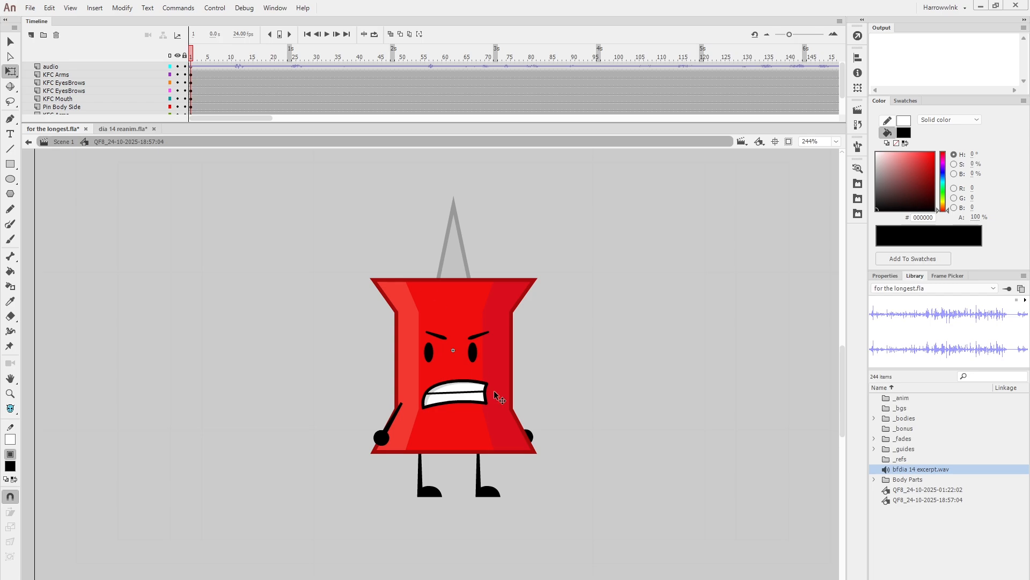
click(424, 308)
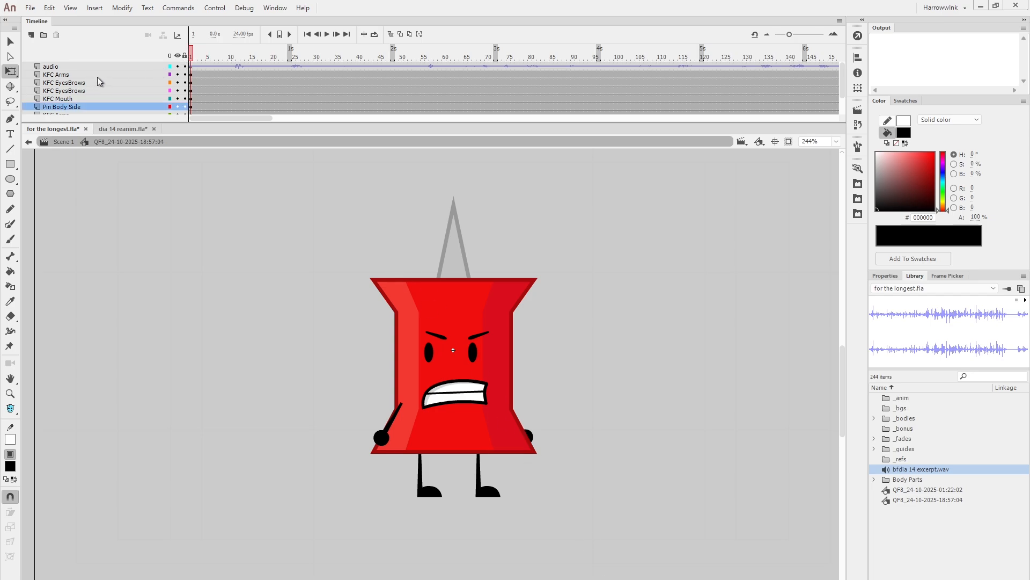
drag(315, 213, 615, 438)
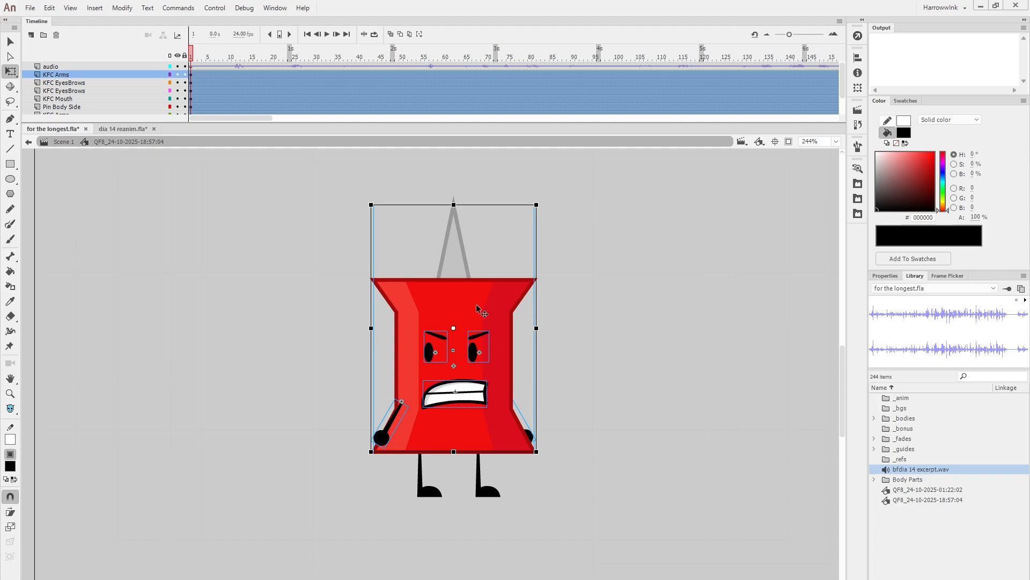
key(F8)
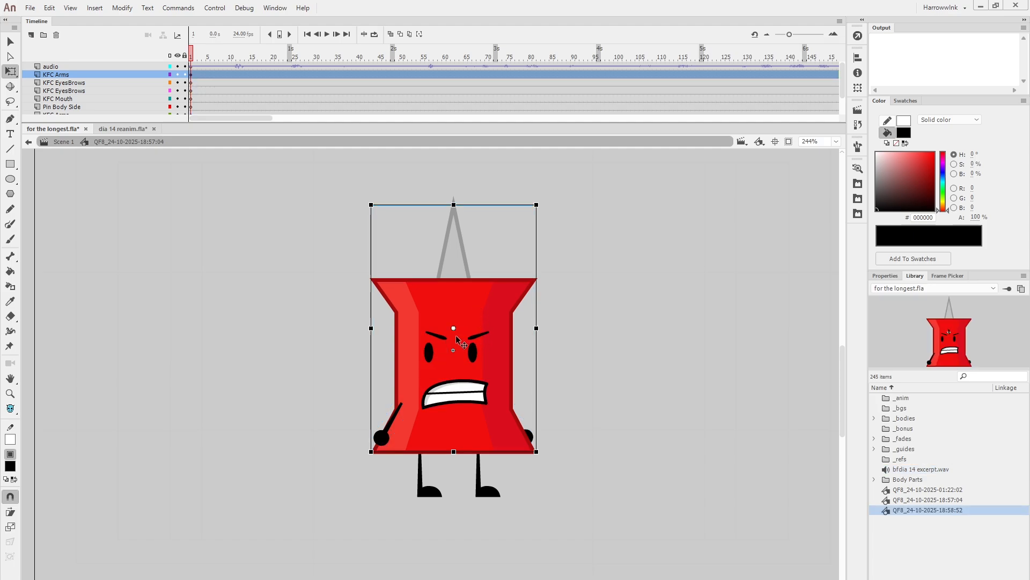
drag(455, 327, 455, 436)
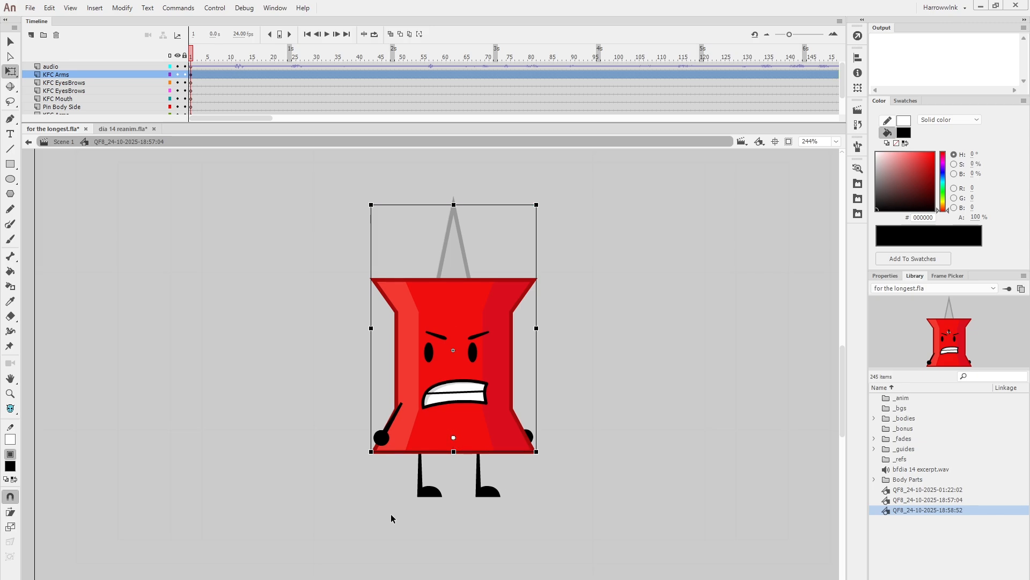
Convert both legs into one symbol and place its transformation point at the base of the feet
drag(383, 529, 522, 485)
key(F8)
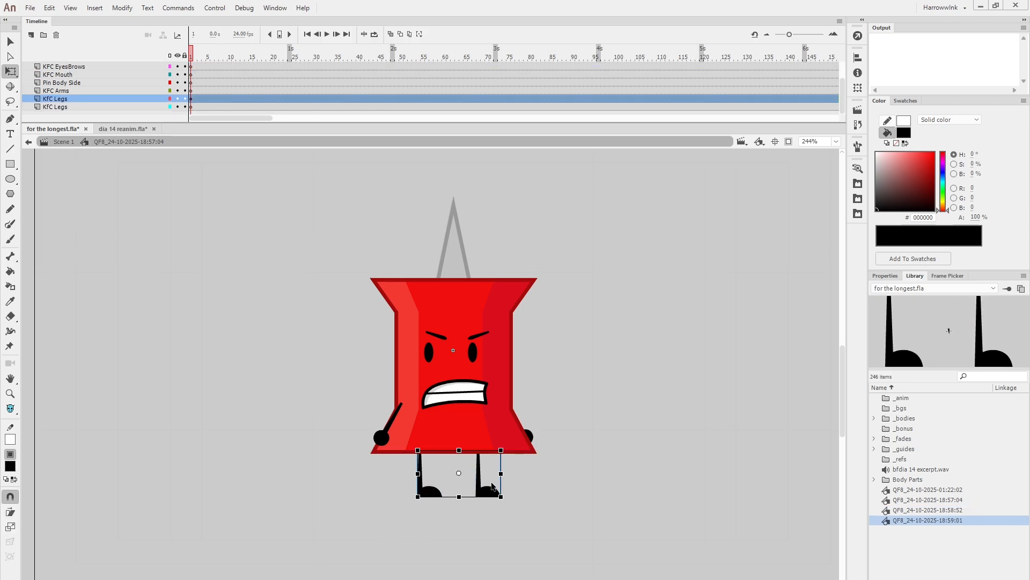
drag(459, 473, 459, 497)
Open the torso symbol and paste the copied audio frames onto its empty Layer_1
click(475, 376)
double_click(487, 337)
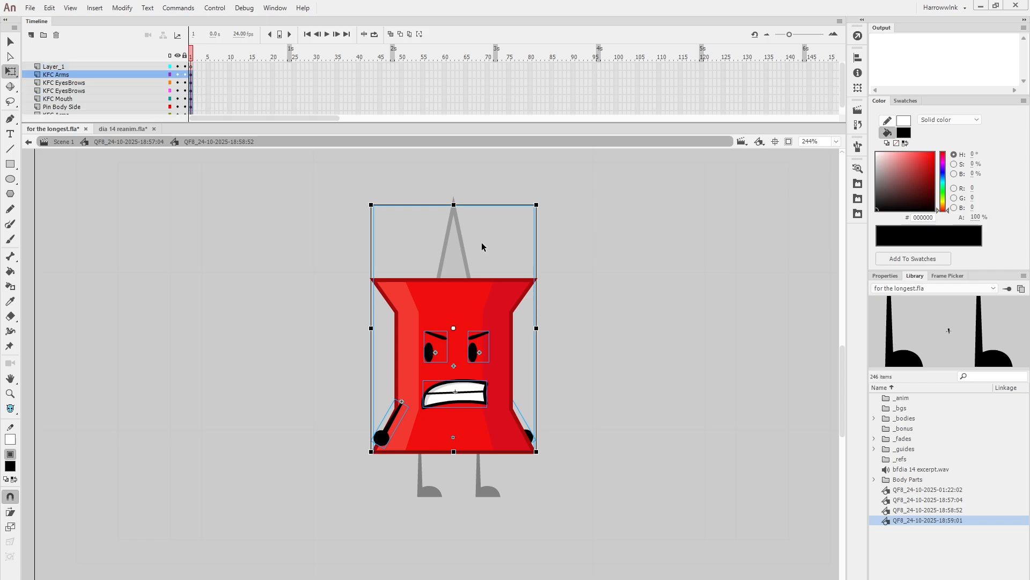
click(594, 297)
click(190, 66)
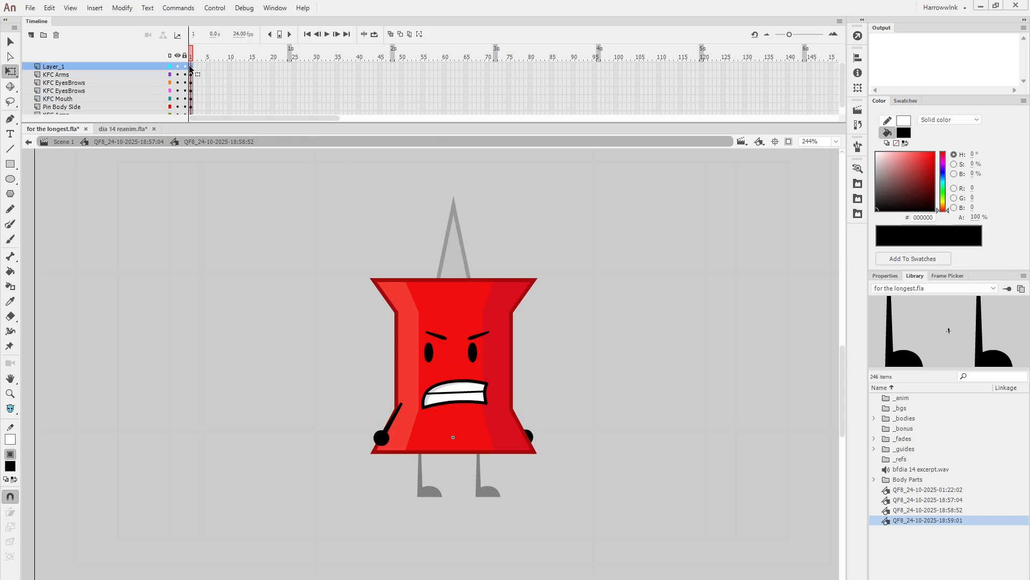
key(ctrl+alt+v)
Extend all the part layers inside the torso symbol to frame 528 to match the audio
drag(201, 57, 189, 57)
key(shift+period)
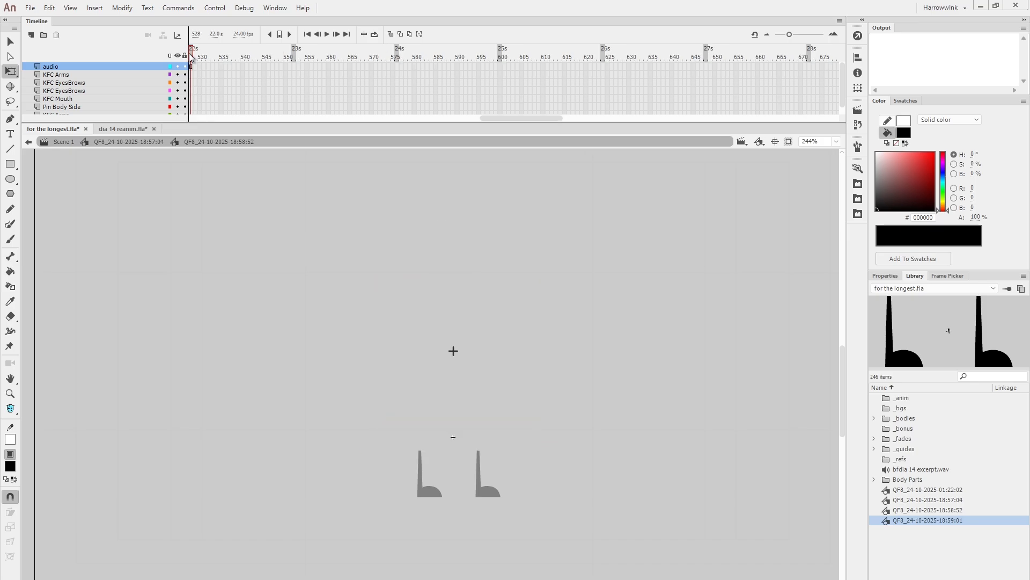
click(191, 74)
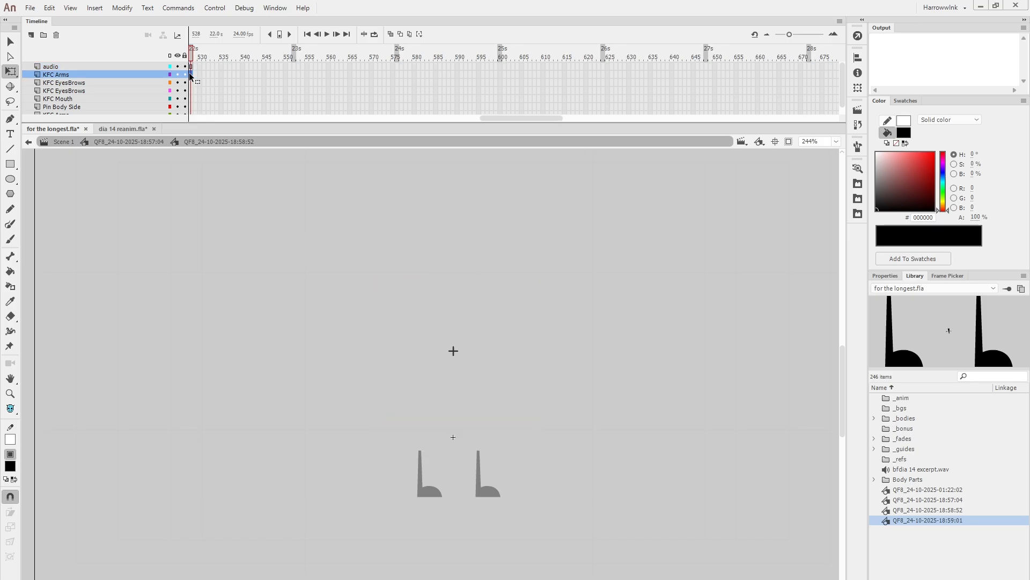
scroll(191, 78, down, 1)
shift+click(190, 107)
key(F5)
Leave the torso symbol, open the legs symbol, and return to the full pin symbol
click(128, 142)
double_click(430, 491)
click(328, 233)
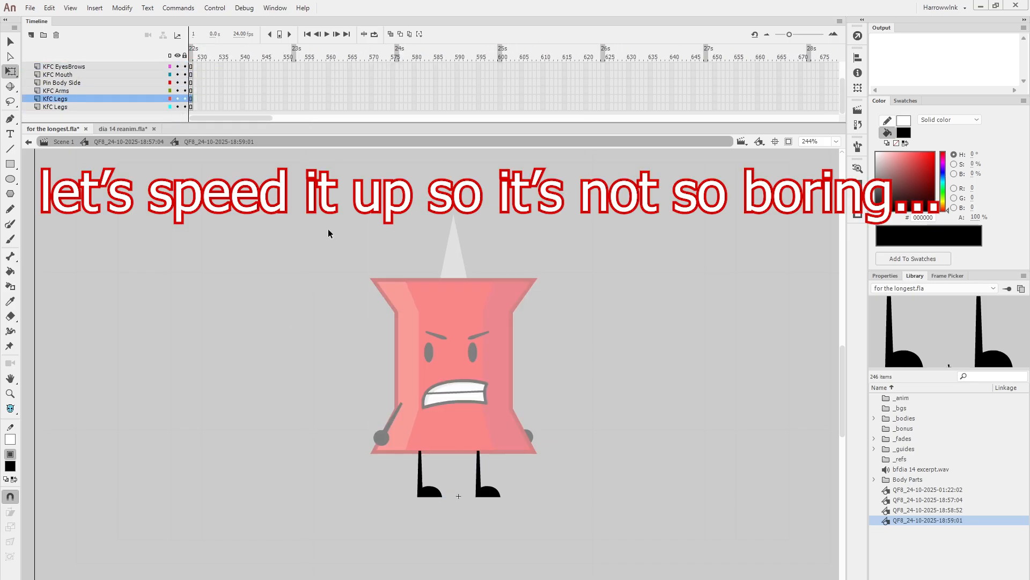
double_click(328, 234)
Inside the torso symbol, convert the eyes, eyebrows and mouth into a single face symbol
double_click(457, 322)
drag(411, 320, 501, 418)
key(F8)
Inside the face symbol, paste the audio frames onto Layer_1 and extend the eye and mouth layers to frame 528
double_click(455, 394)
click(192, 67)
key(ctrl+alt+v)
key(shift+period)
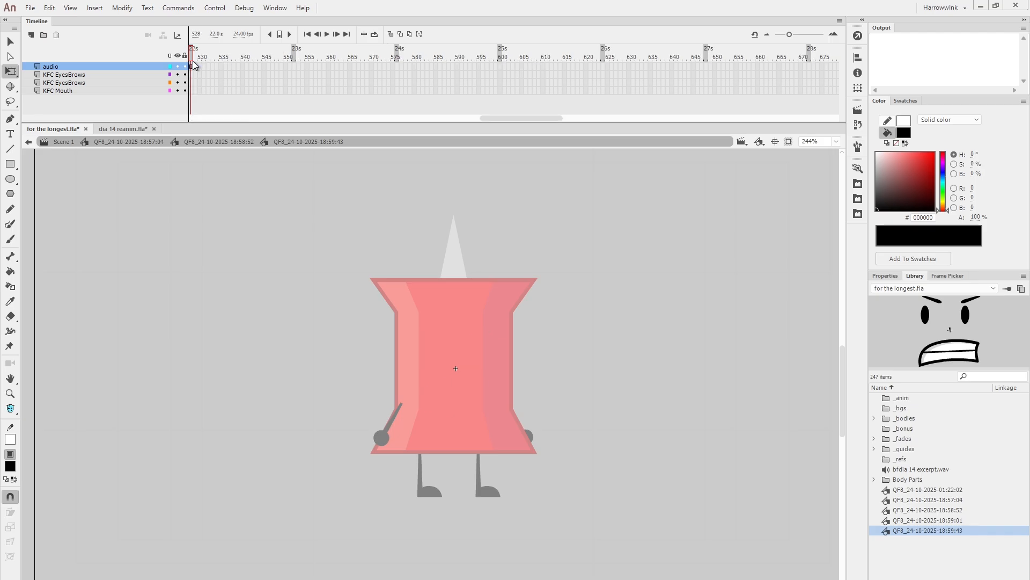
drag(192, 66, 191, 91)
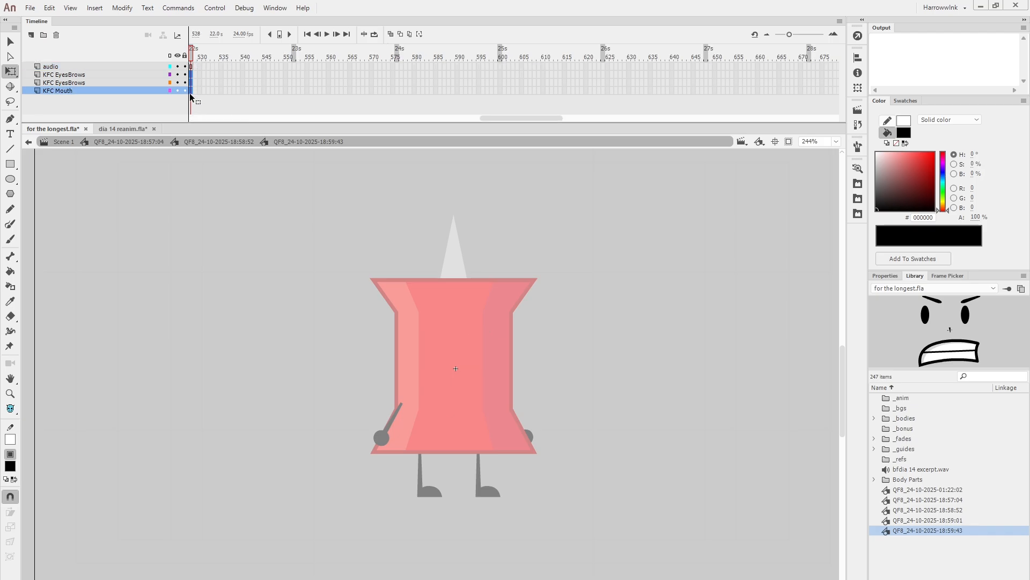
double_click(280, 250)
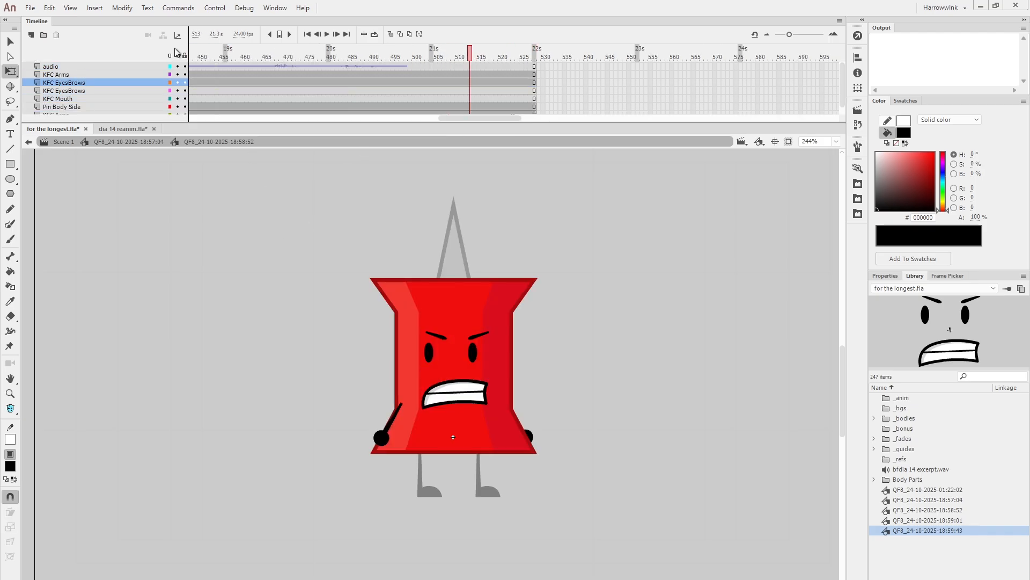
Inspect the face symbol on frame 1 of the torso and the emptied KFC EyesBrows and KFC Mouth layers
key(shift+comma)
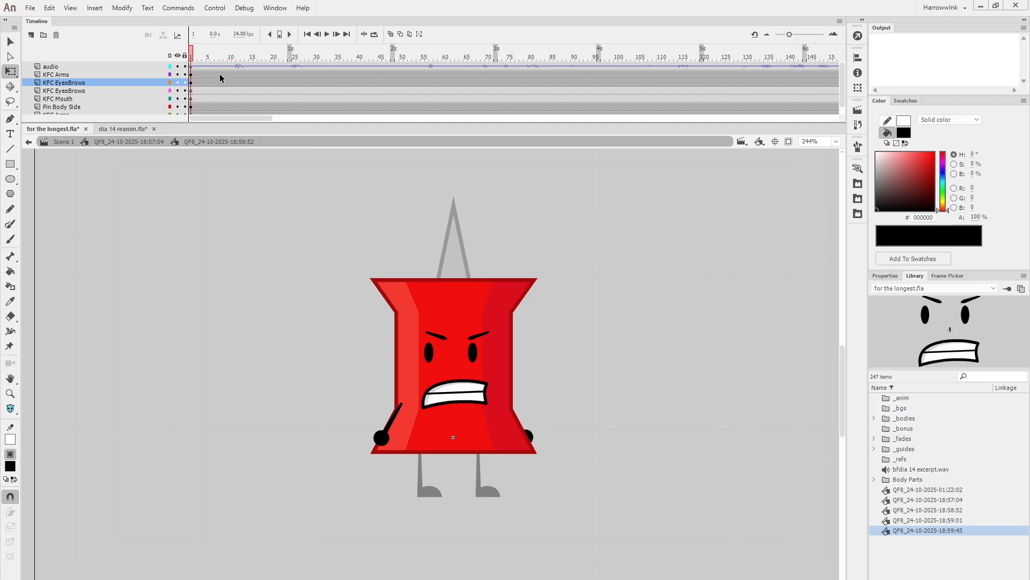
click(460, 393)
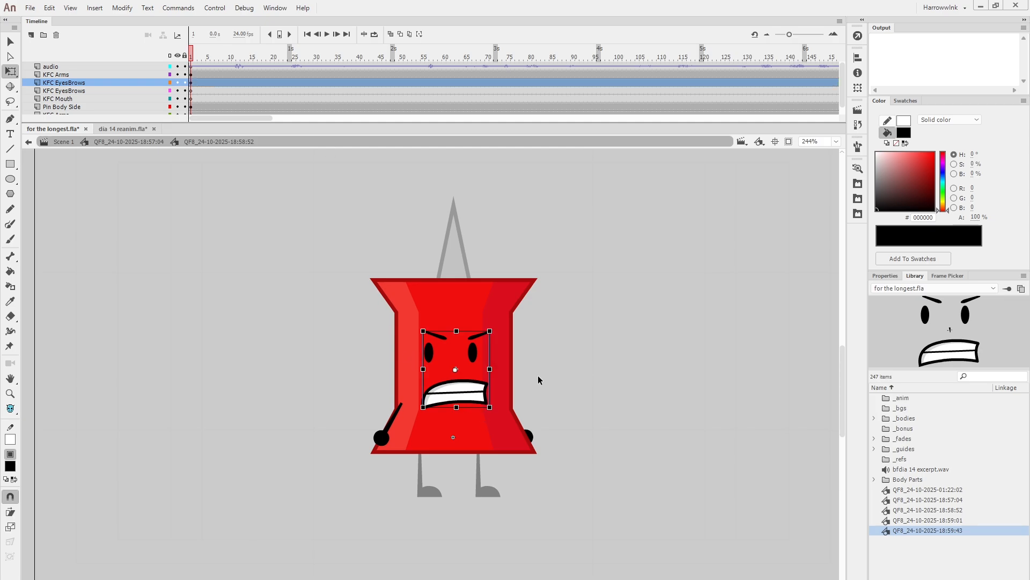
click(544, 360)
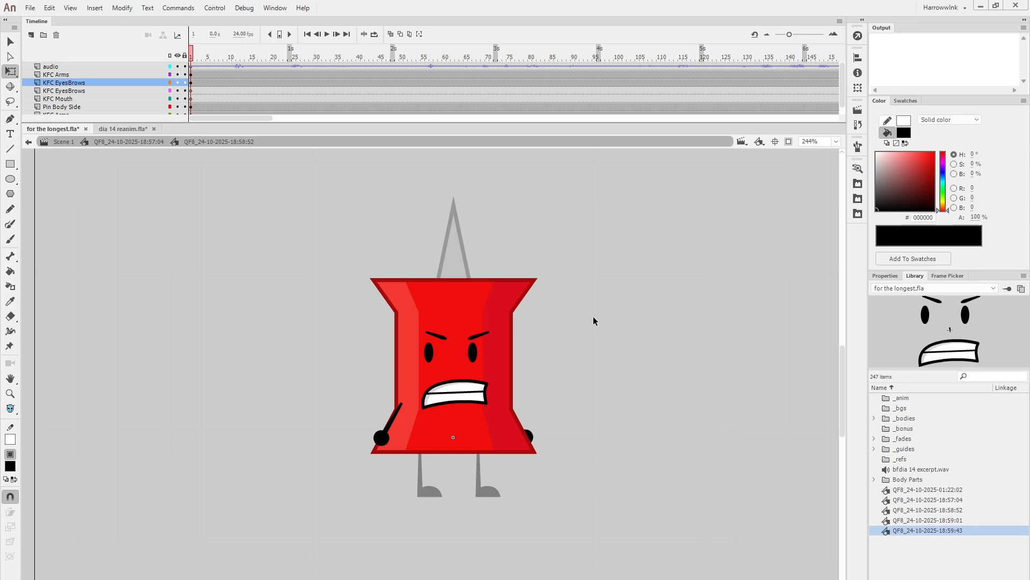
click(85, 90)
scroll(86, 90, down, 1)
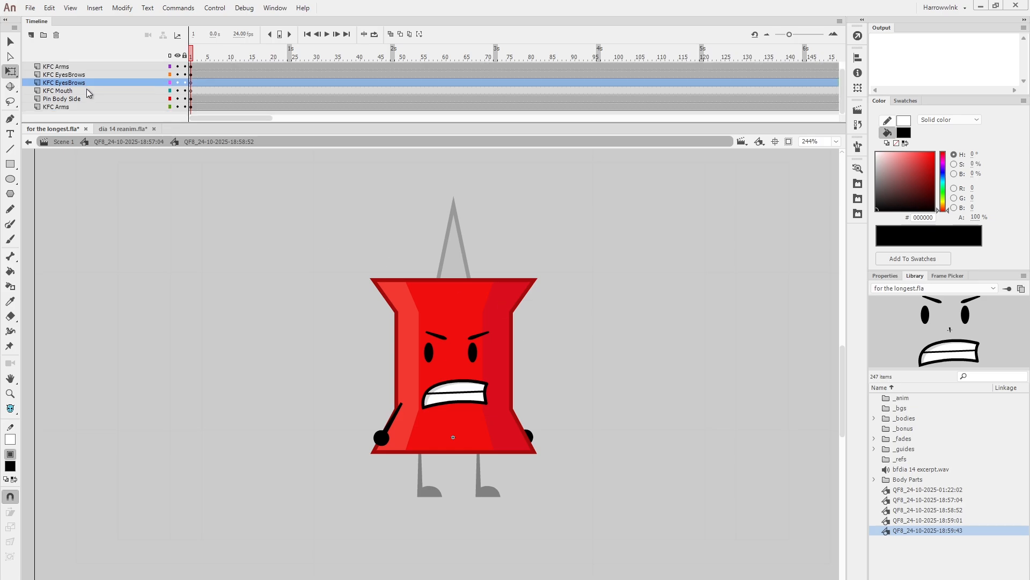
shift+click(76, 90)
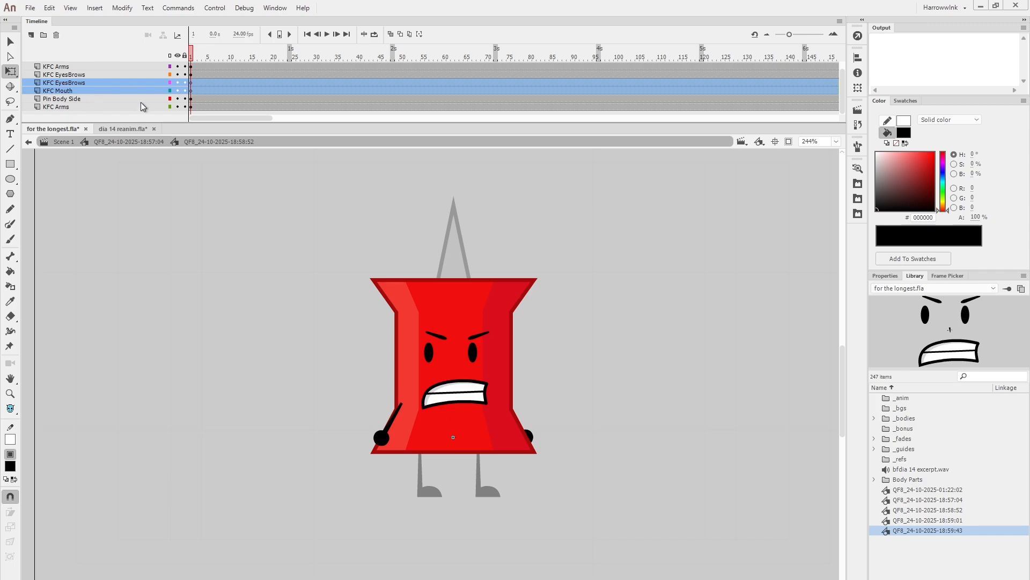
click(311, 224)
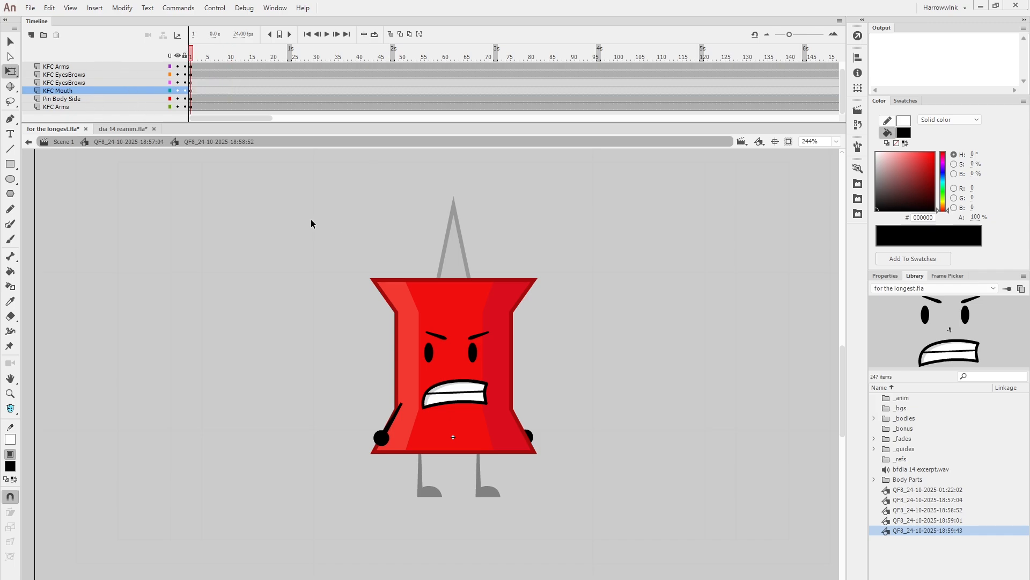
Leave the torso symbol and delete the empty mouth, eyebrow, body, arm and legs layers from the full pin symbol
shift+click(88, 80)
double_click(200, 210)
click(145, 82)
scroll(145, 86, down, 2)
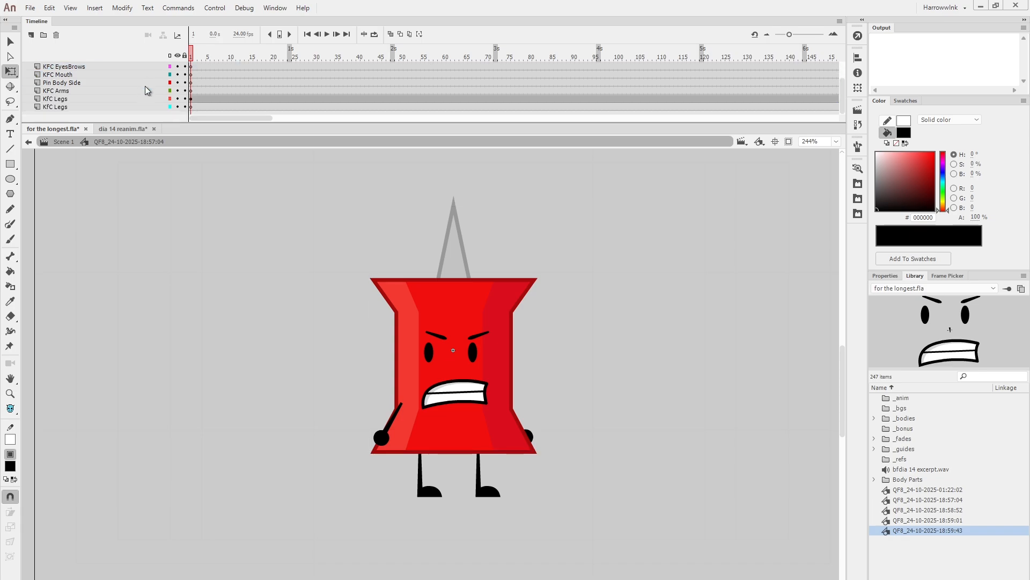
shift+click(131, 85)
shift+click(117, 90)
click(57, 36)
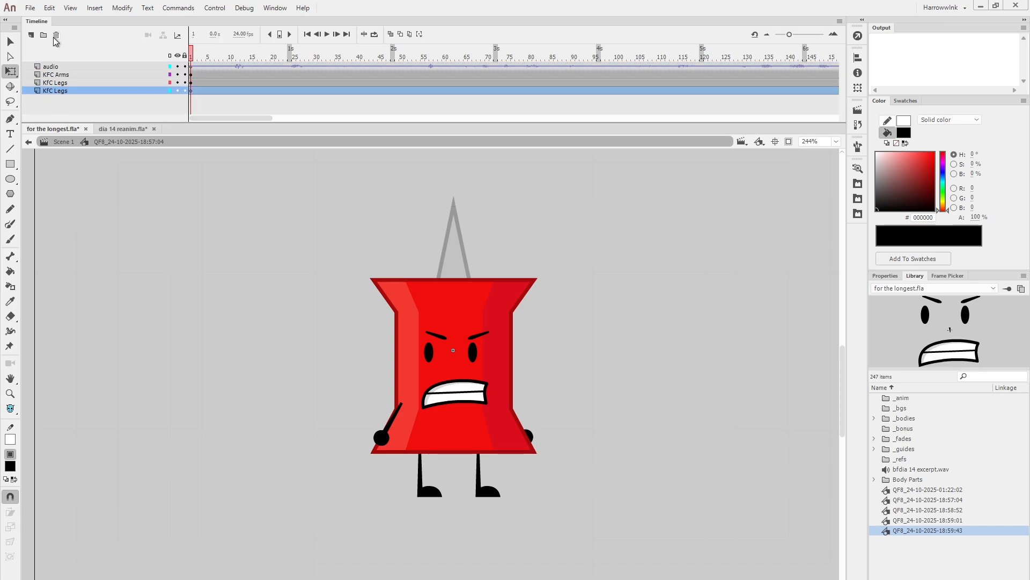
click(56, 36)
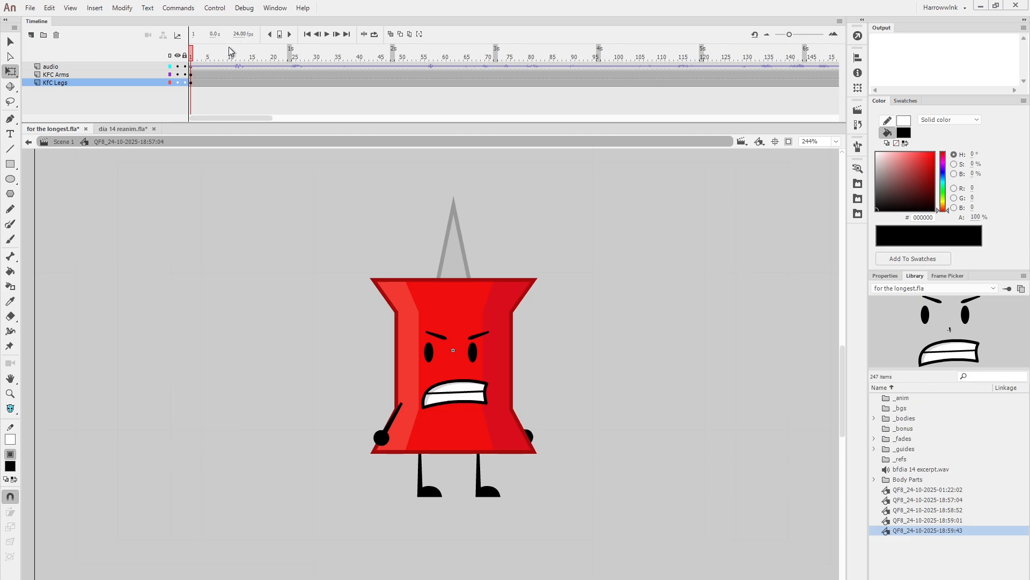
Return to the main scene, close for the longest.fla and continue in dia 14 reanim.fla
double_click(438, 244)
click(86, 129)
click(512, 330)
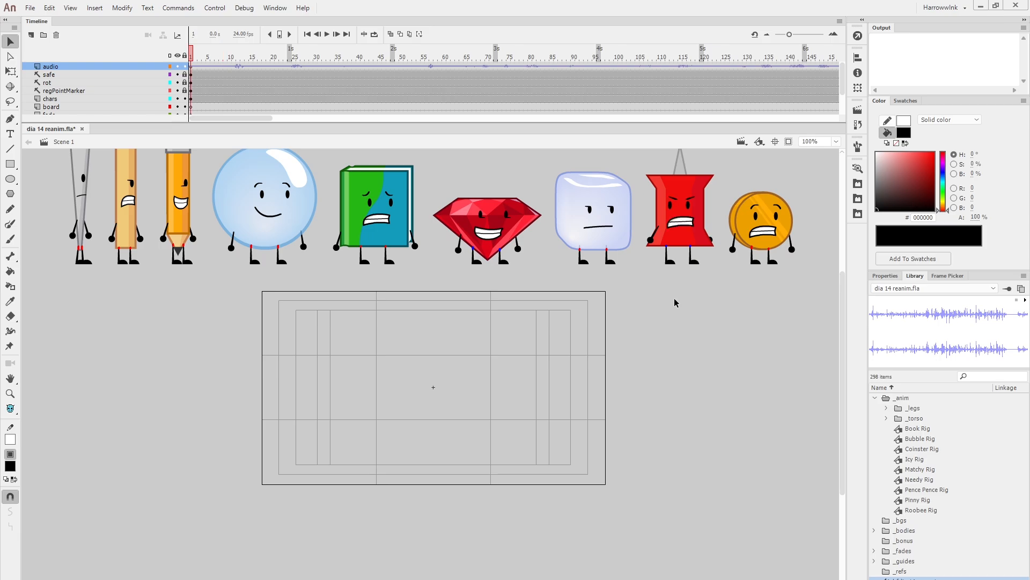
Look inside the needle, match and pencil character rigs to compare their layer structures, returning to Scene 1
click(683, 198)
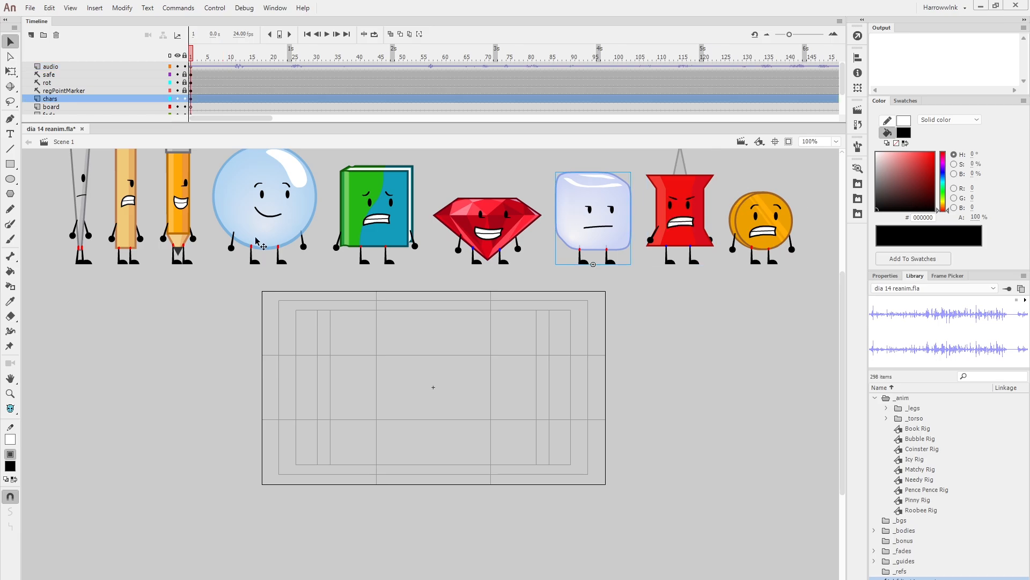
double_click(81, 226)
double_click(143, 207)
double_click(134, 206)
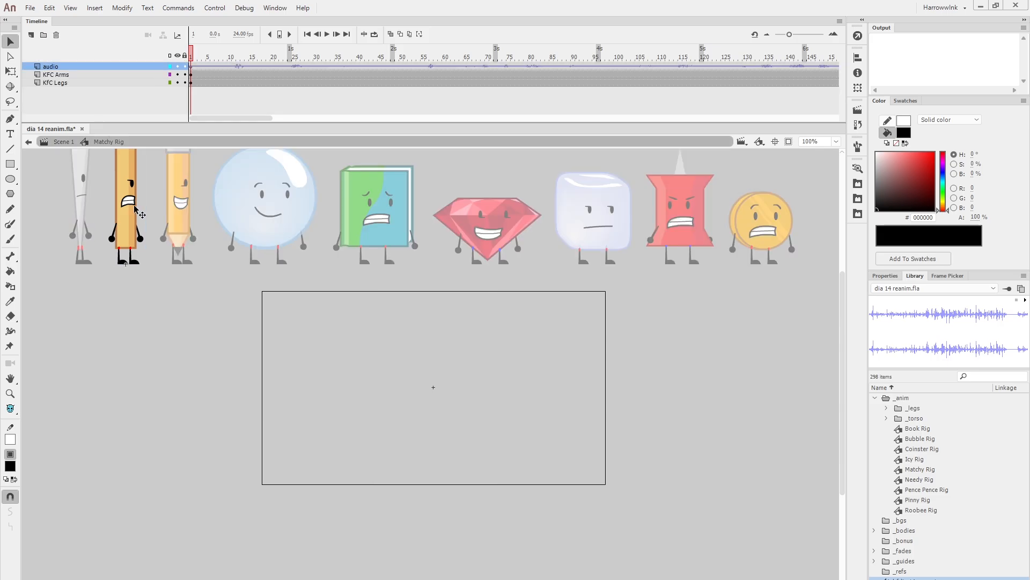
double_click(179, 206)
double_click(179, 209)
double_click(231, 285)
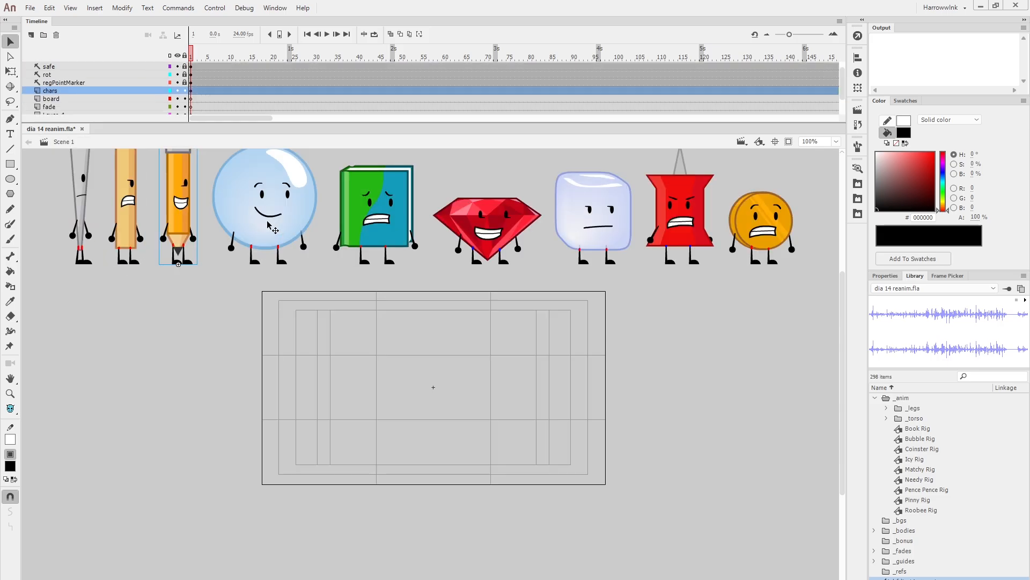
Look inside the bubble, book, ruby, ice cube and coin rigs to compare their layer structures
double_click(273, 227)
double_click(315, 218)
double_click(354, 214)
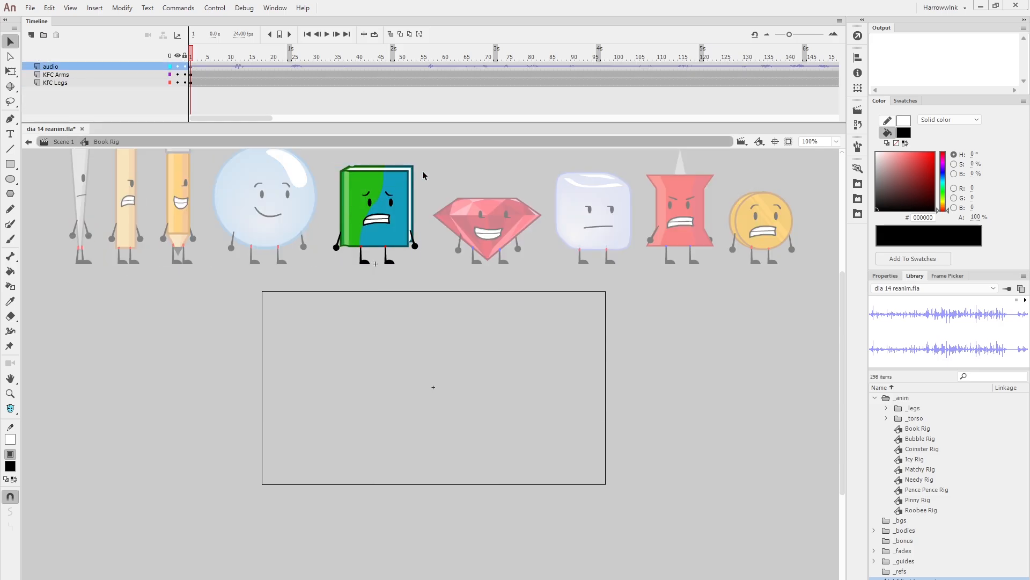
double_click(490, 209)
double_click(489, 209)
double_click(493, 184)
double_click(602, 205)
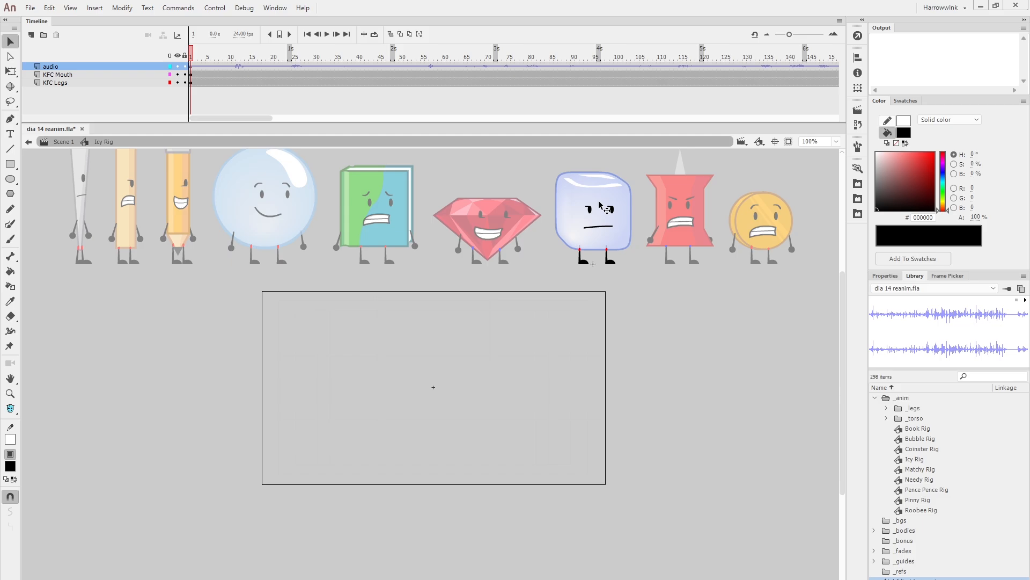
double_click(623, 162)
double_click(763, 231)
double_click(763, 174)
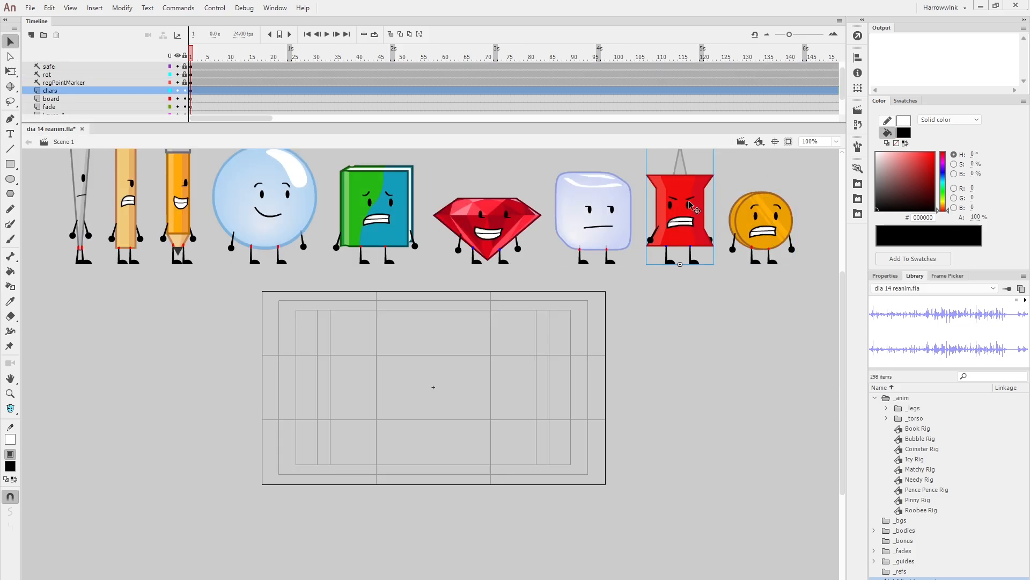
Open the Pinny Rig symbol and preview its timeline, returning to frame 1
double_click(690, 205)
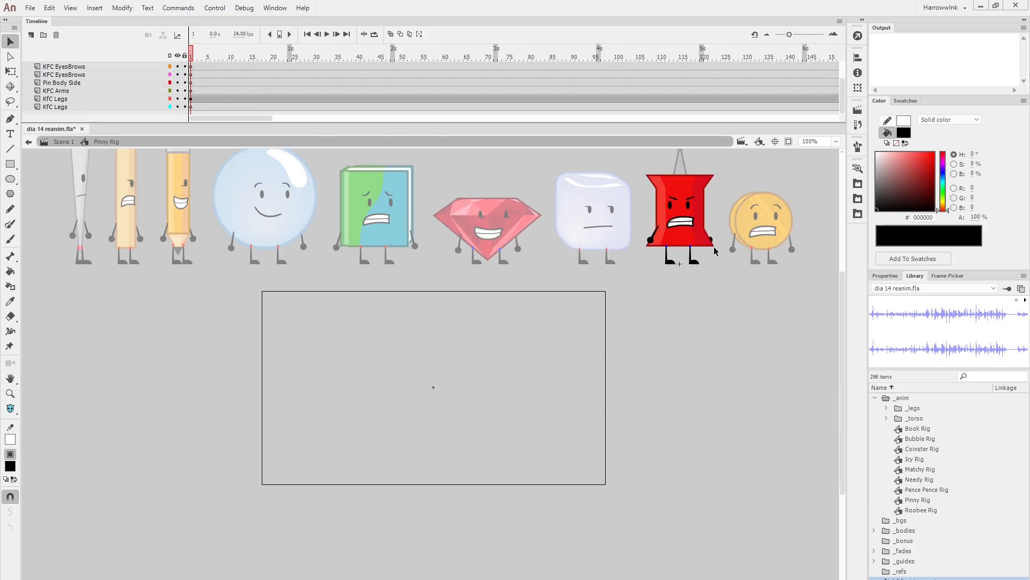
scroll(704, 239, up, 4)
drag(747, 211, 671, 367)
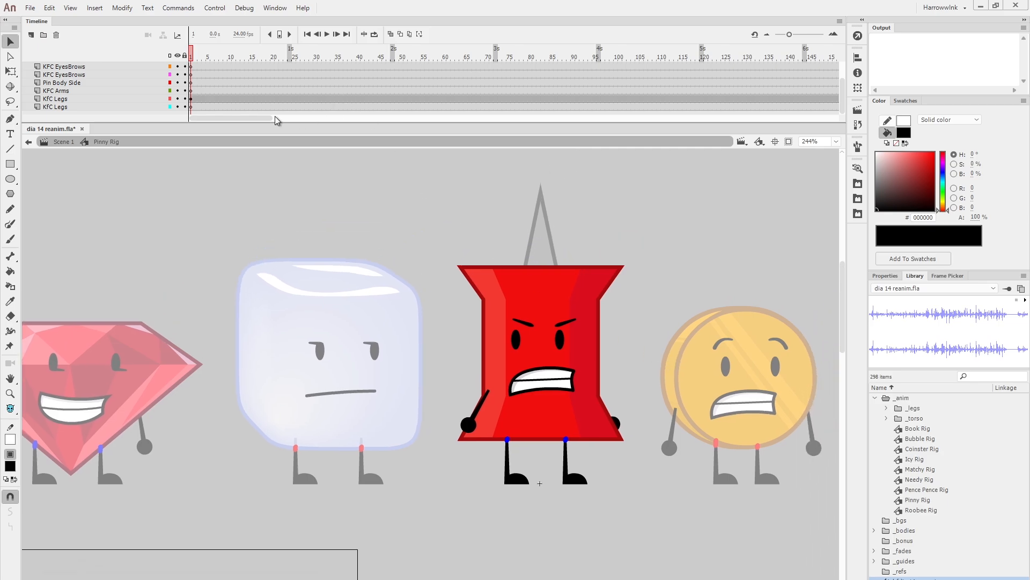
scroll(255, 107, up, 2)
drag(194, 54, 397, 56)
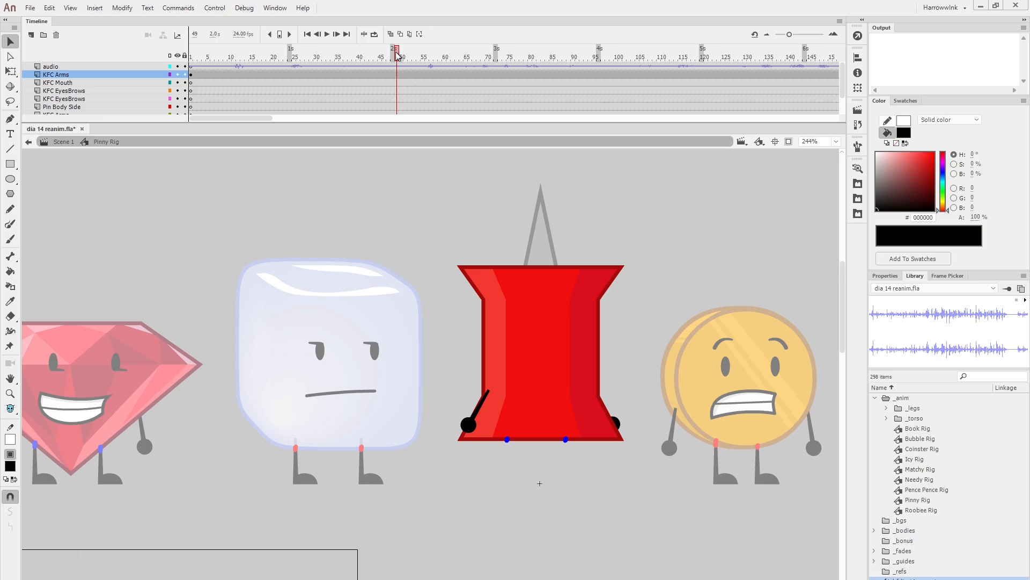
key(shift+comma)
key(Return)
key(Return)
drag(250, 56, 177, 66)
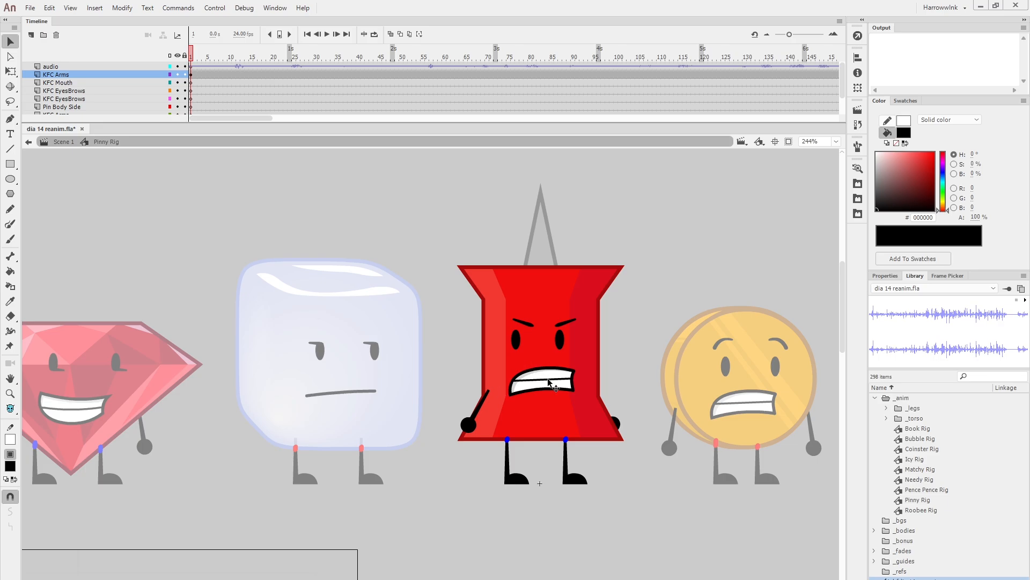
Examine the layers of Pinny Rig and its nested Pinny Torso symbol
scroll(121, 91, down, 2)
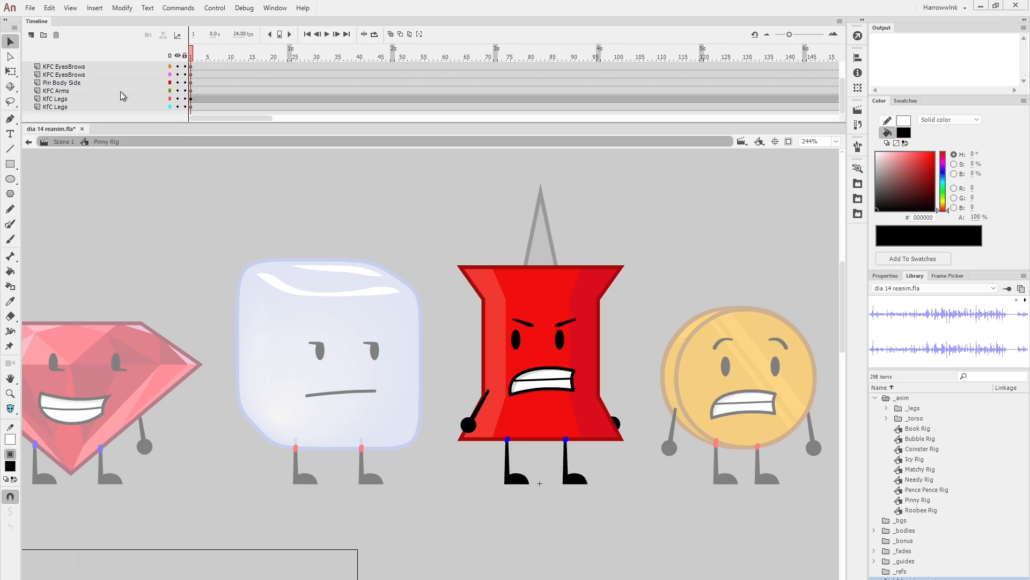
scroll(120, 91, up, 2)
double_click(563, 314)
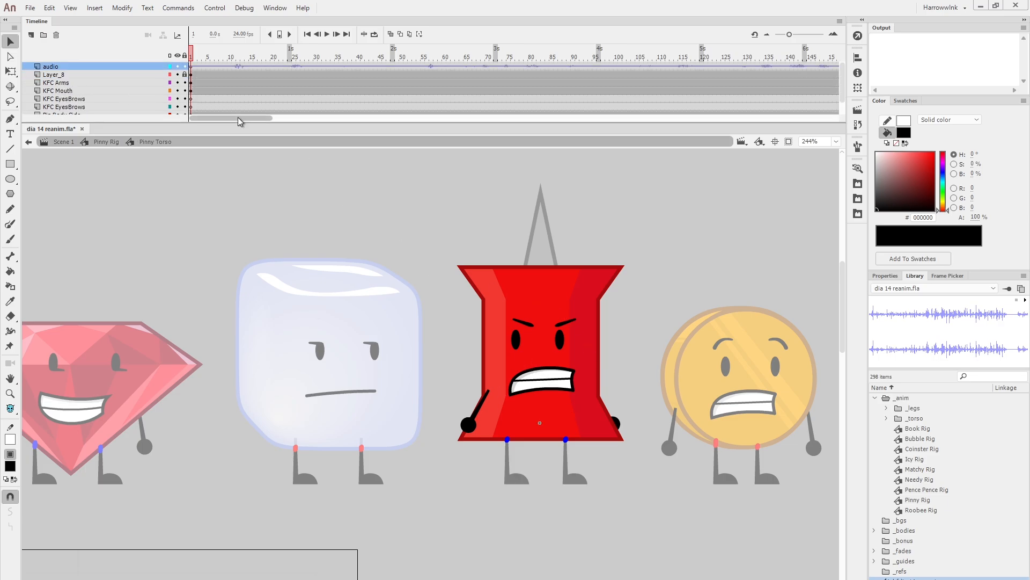
scroll(205, 94, down, 1)
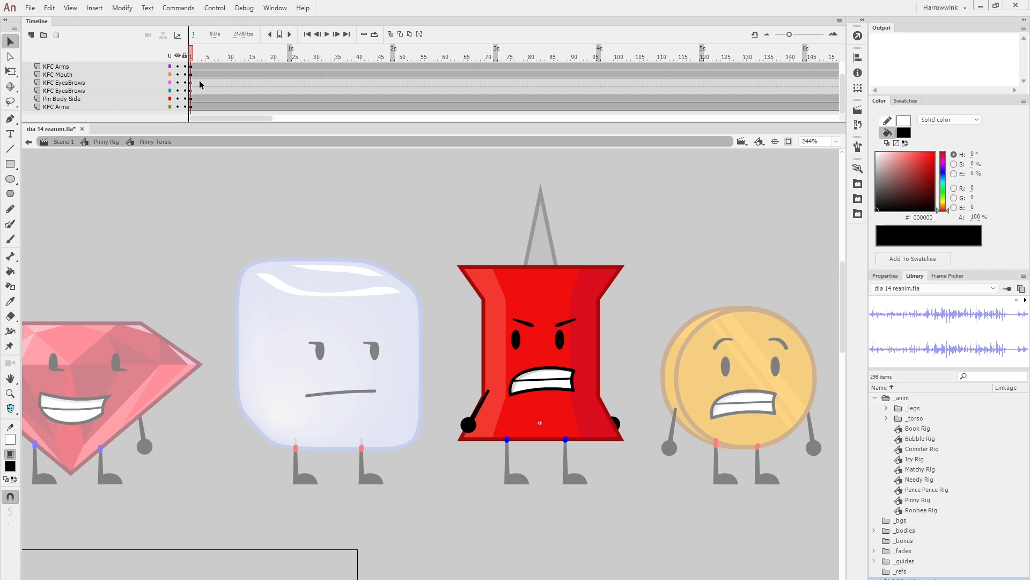
double_click(313, 232)
scroll(161, 91, up, 1)
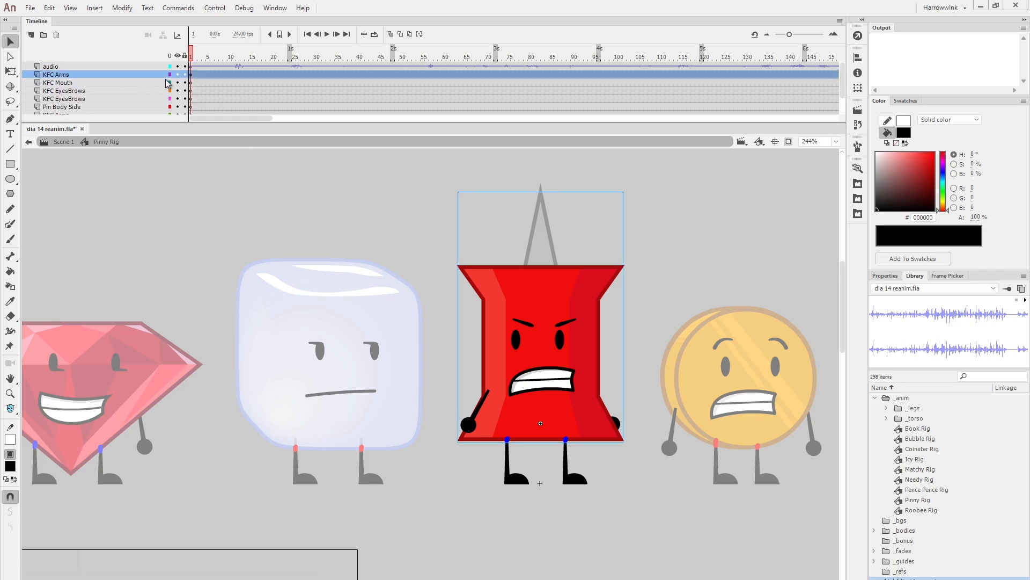
Examine the leftover KFC Mouth and eyebrow layers against the audio layer in the Pinny Rig symbol
click(138, 84)
scroll(135, 85, down, 1)
scroll(135, 85, up, 1)
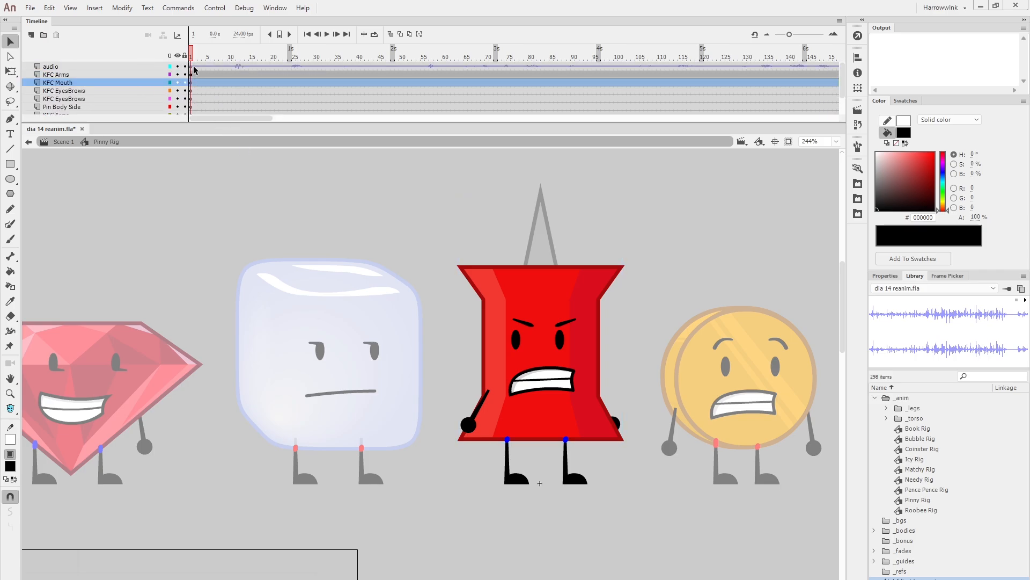
drag(208, 51, 182, 60)
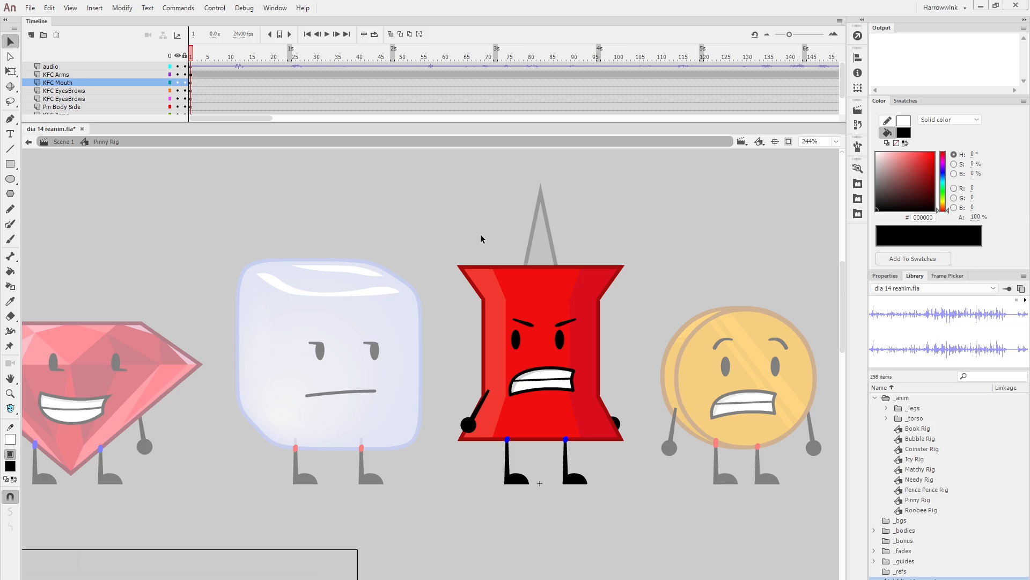
scroll(500, 246, up, 2)
drag(708, 274, 549, 252)
scroll(510, 263, down, 2)
click(88, 82)
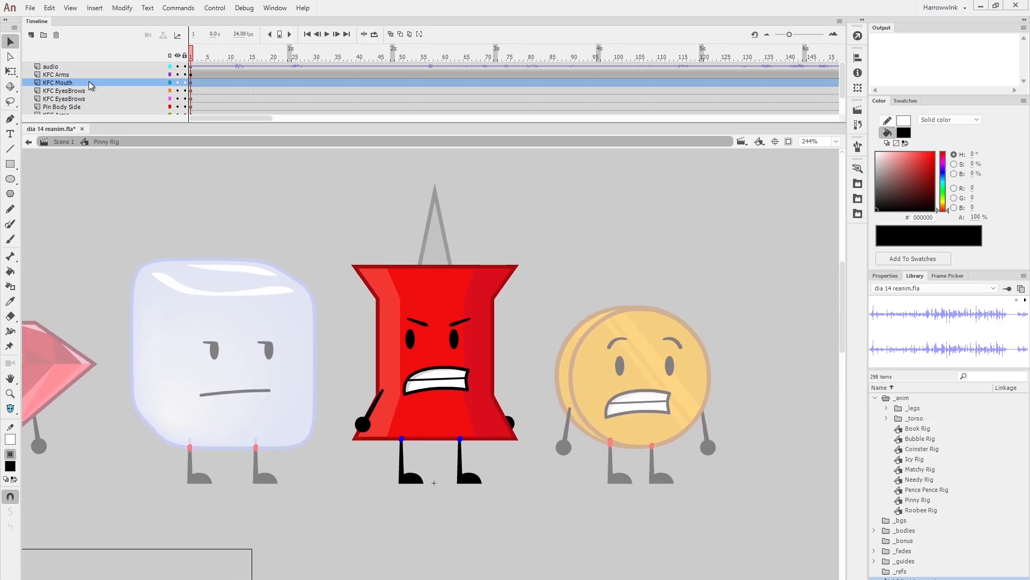
click(91, 66)
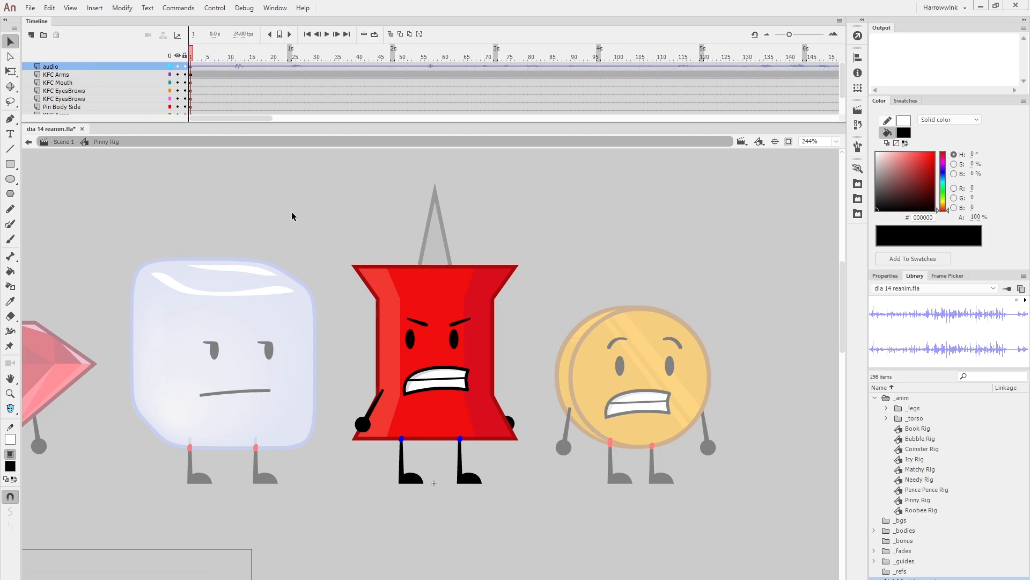
Check the JSFL scripts in the Commands folder in File Explorer and the list of installed commands in Animate
key(alt+Tab)
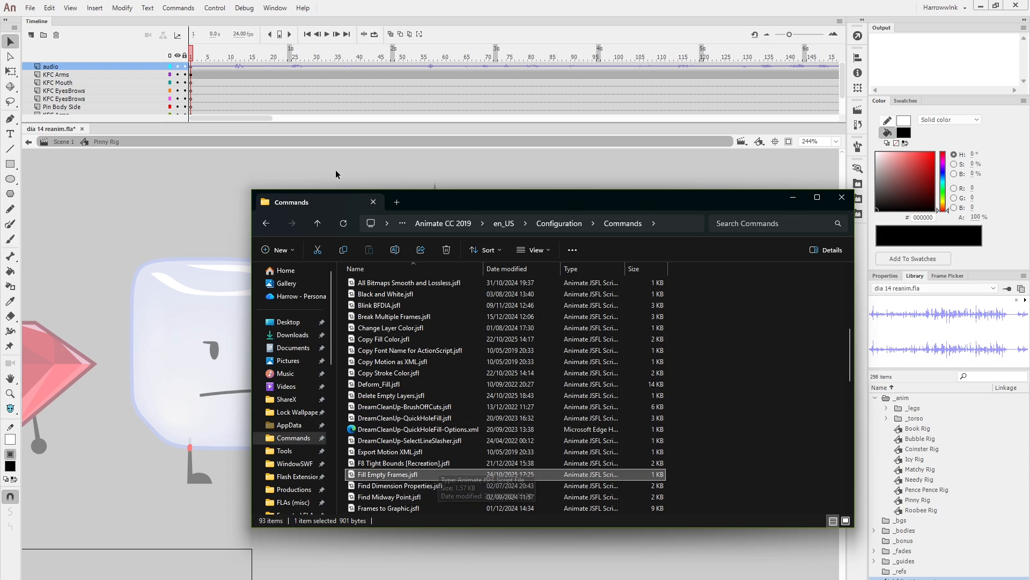
click(272, 166)
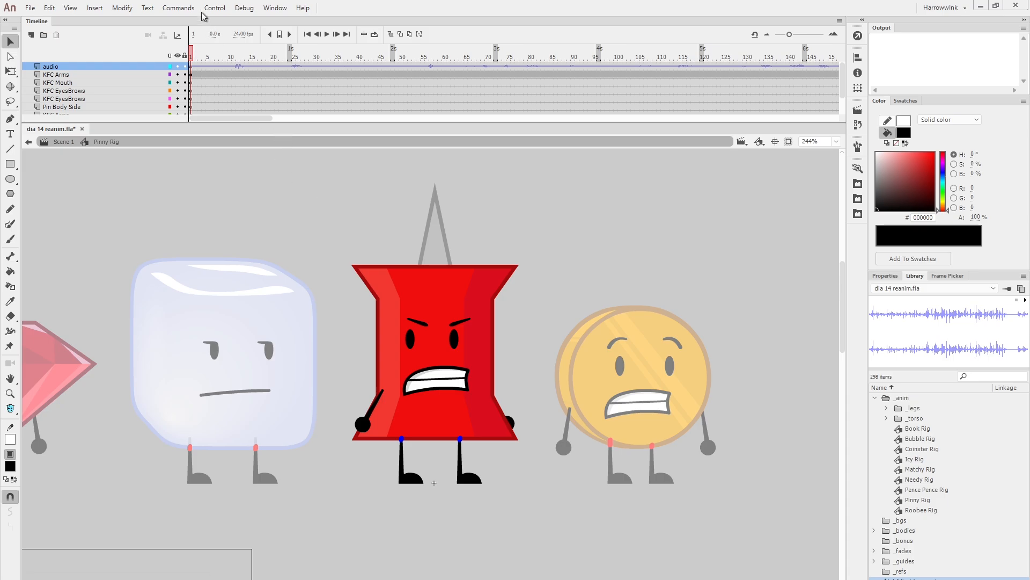
click(179, 7)
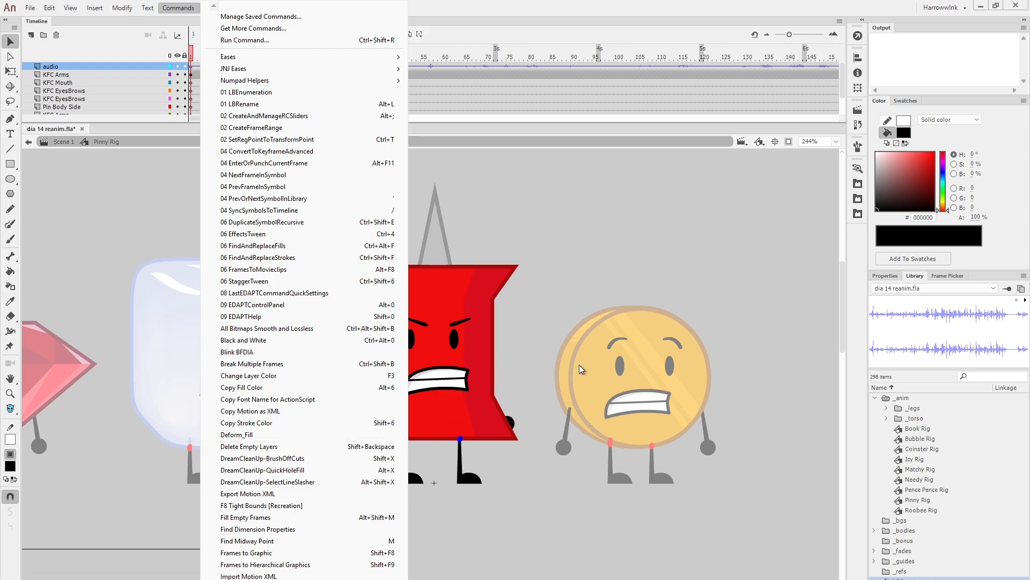
click(594, 324)
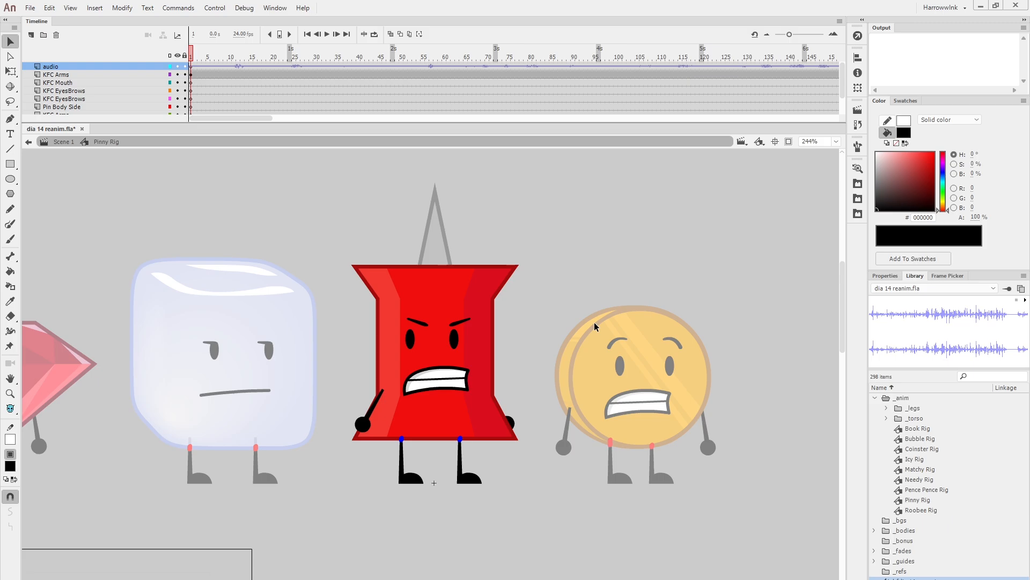
Open the keyboard shortcut settings and search for "delete" to look up the Delete Empty Layers shortcut
click(50, 7)
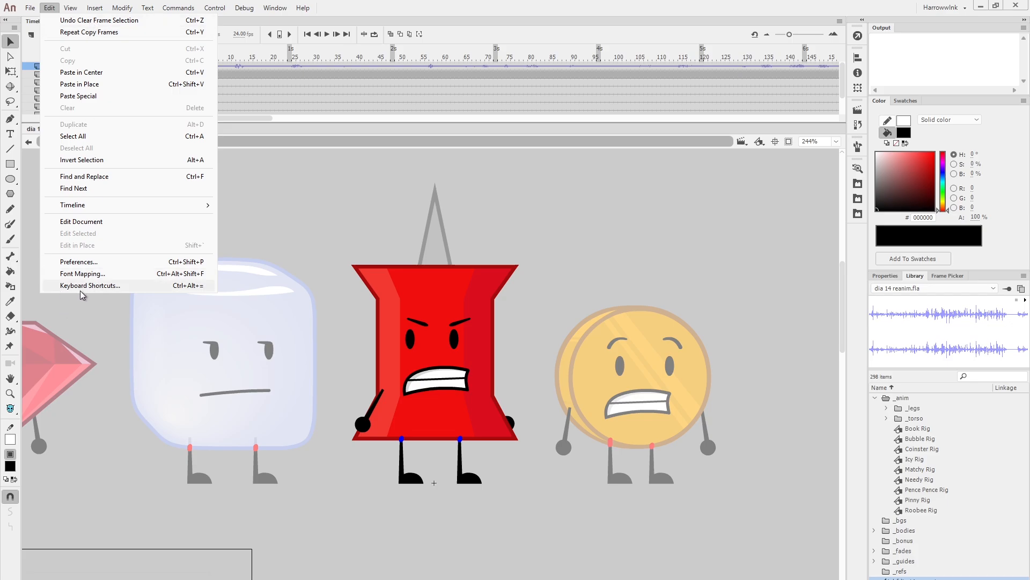
click(80, 286)
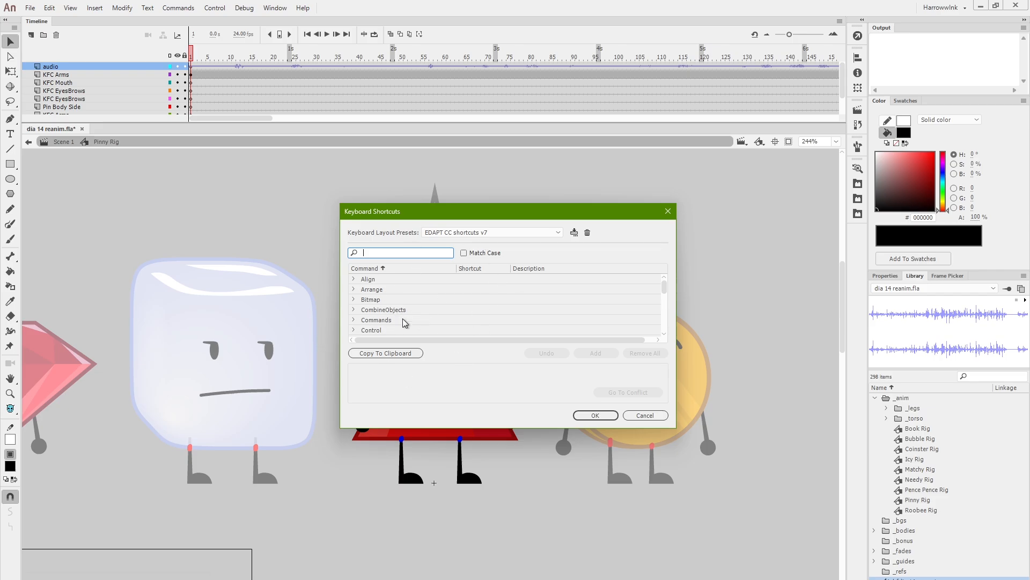
click(354, 320)
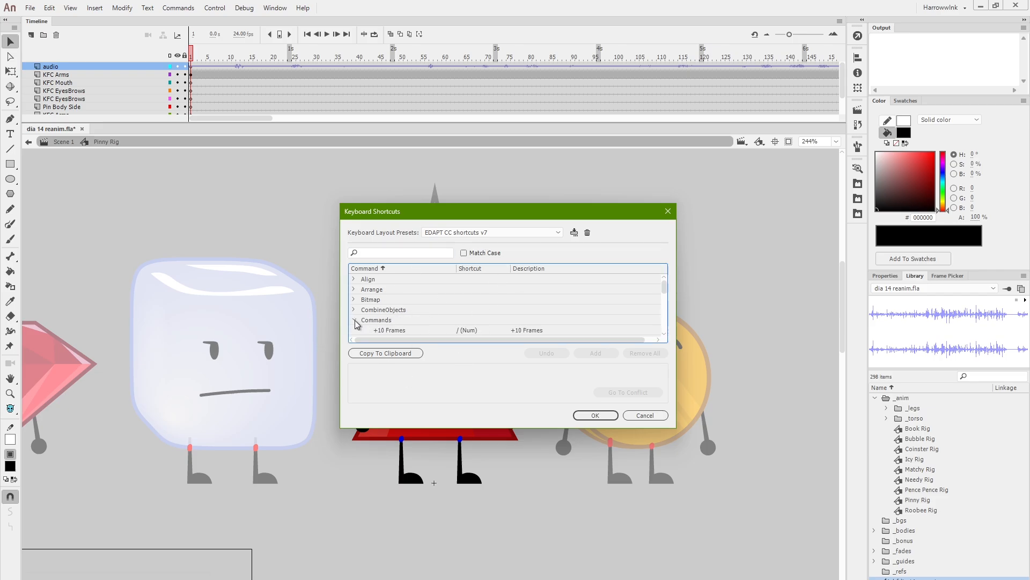
scroll(410, 317, down, 3)
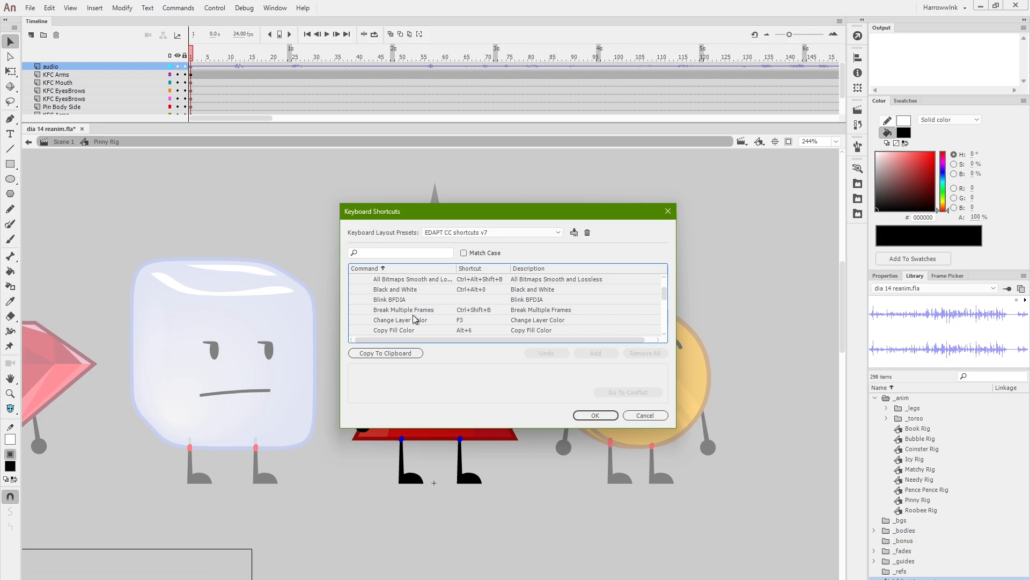
click(384, 253)
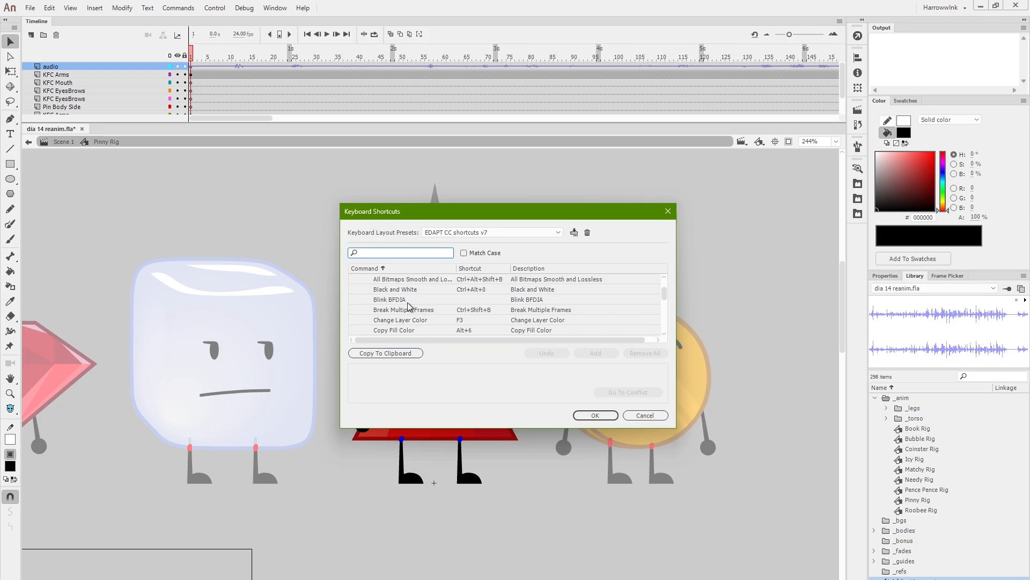
scroll(408, 306, down, 3)
scroll(408, 306, up, 3)
text(dele)
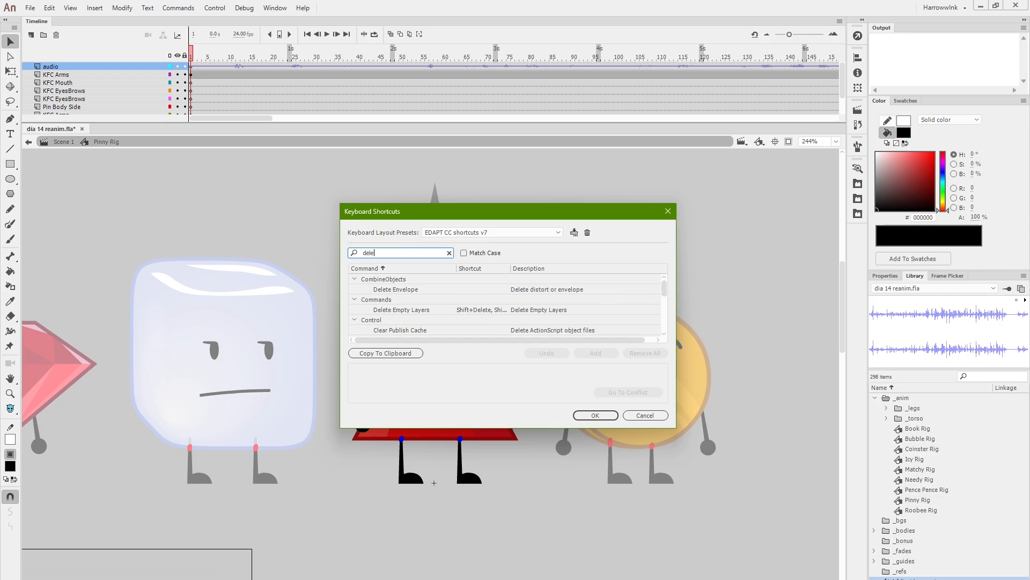
text(te)
Search the keyboard shortcuts for "fill", clear and re-enter Alt+Shift+M for Fill Empty Frames, and close the settings without saving
double_click(410, 253)
text(fill)
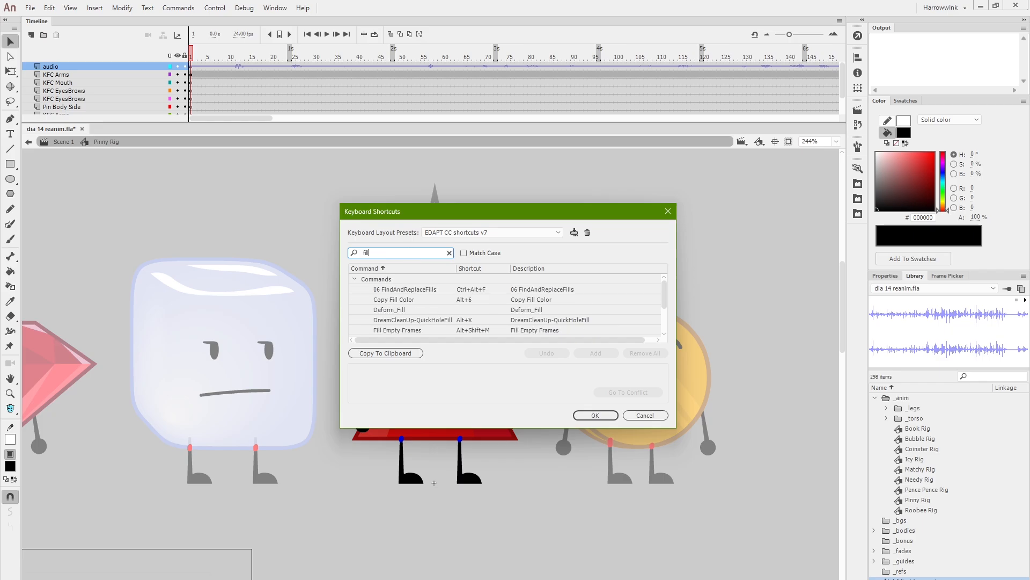
key(ctrl+a)
click(486, 330)
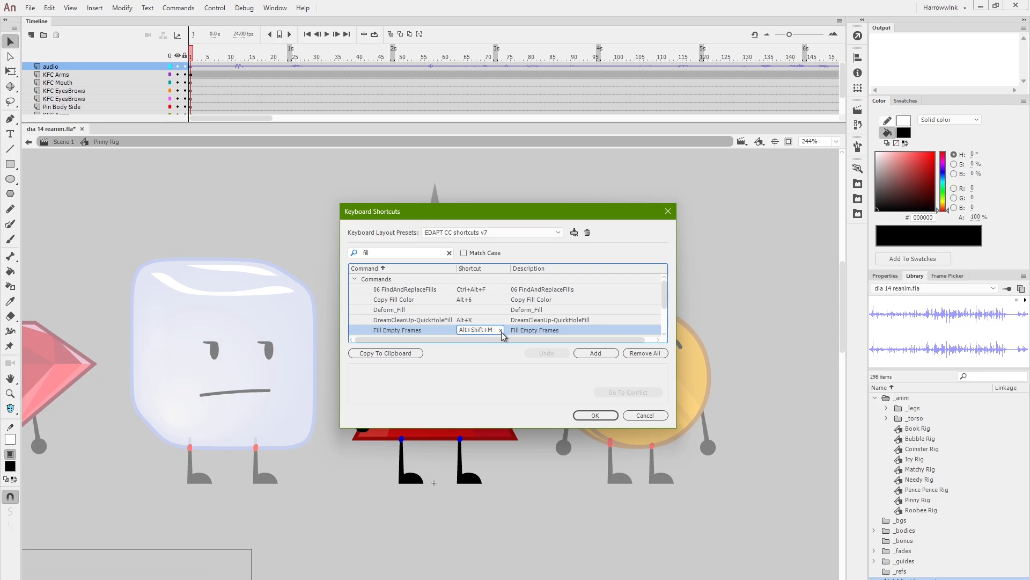
click(501, 330)
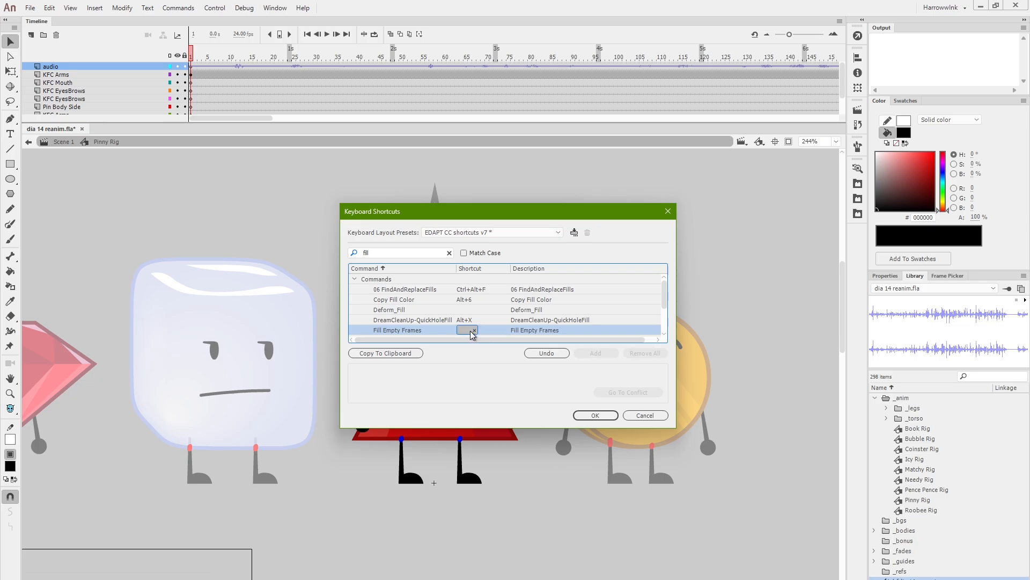
click(475, 331)
key(alt+shift+m)
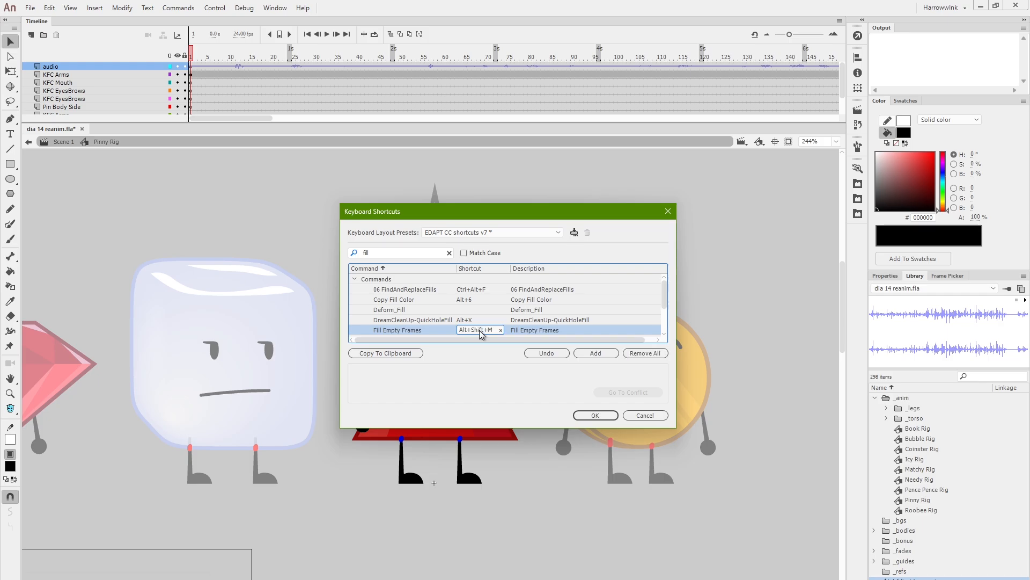
click(449, 252)
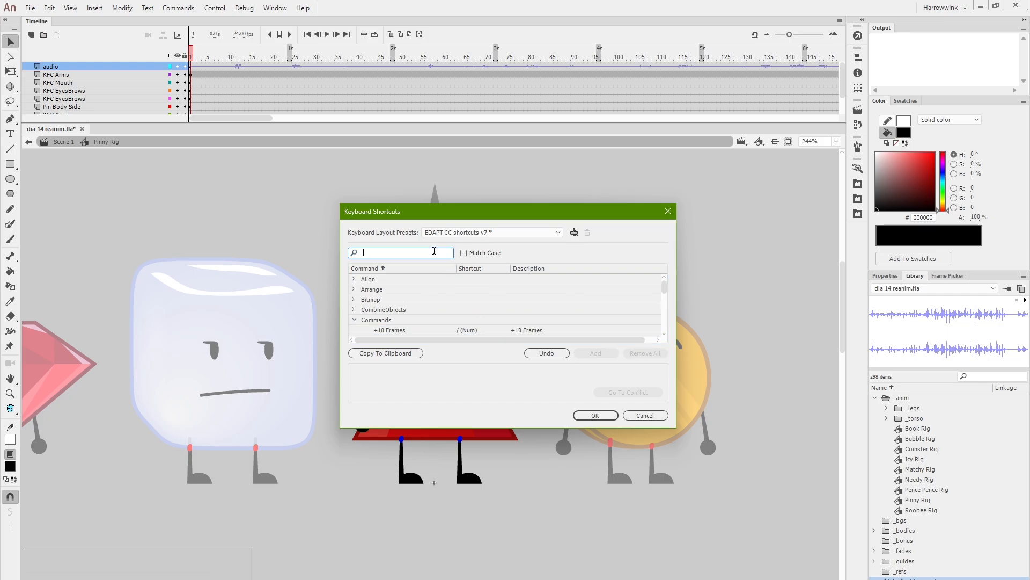
click(646, 415)
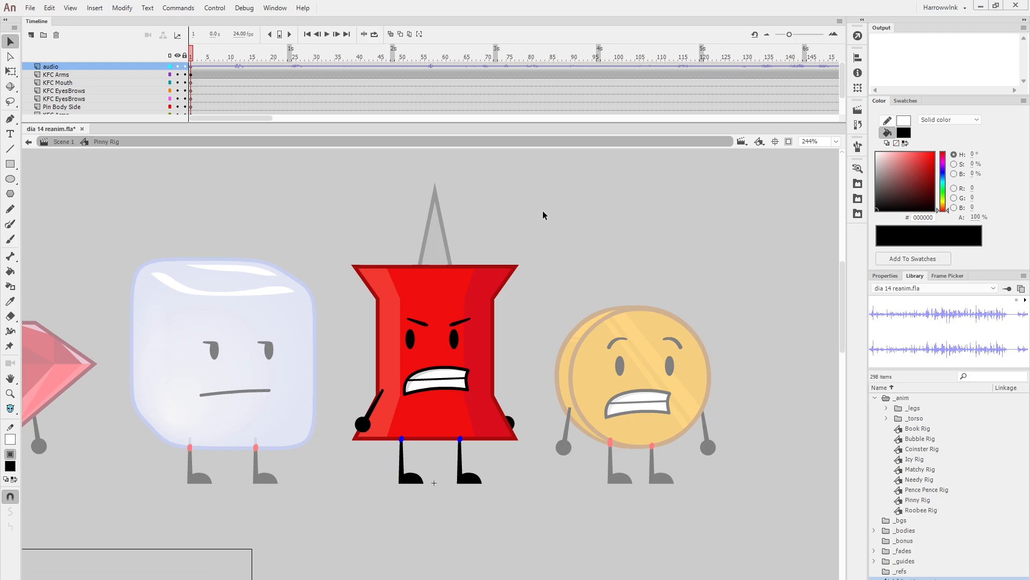
Delete the empty layers of the Pinny Rig symbol, then check the remaining torso, legs and audio layers
drag(526, 237, 515, 249)
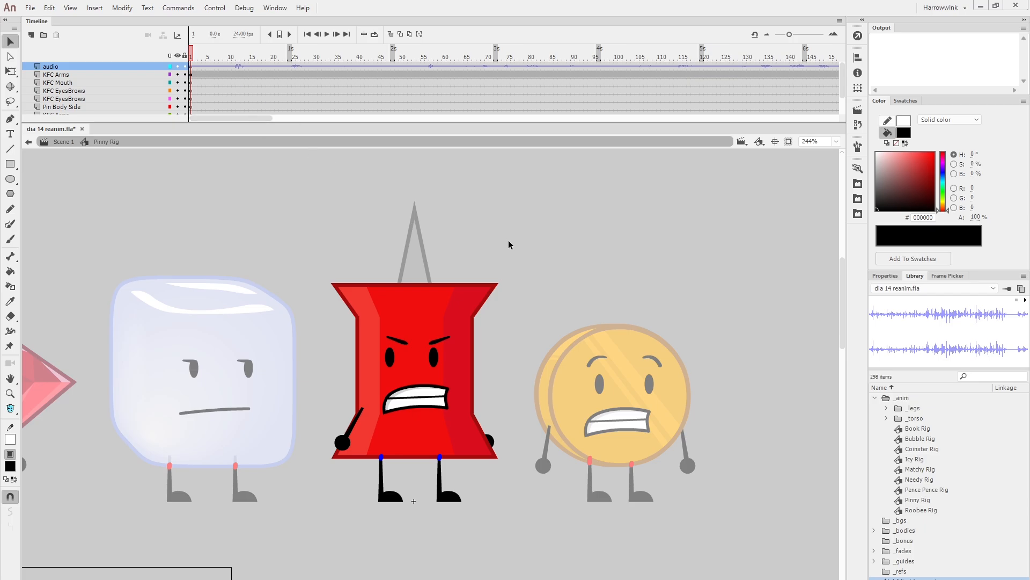
mouse_move(511, 248)
mouse_down()
mouse_move(508, 257)
mouse_move(519, 256)
mouse_up()
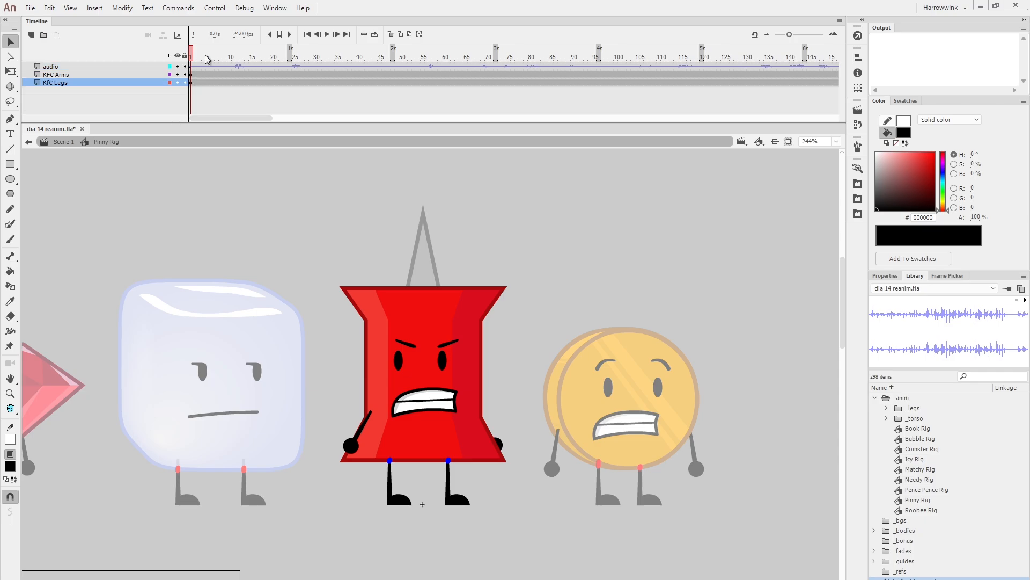
mouse_move(190, 57)
mouse_down()
mouse_move(221, 58)
mouse_move(184, 58)
mouse_up()
click(450, 392)
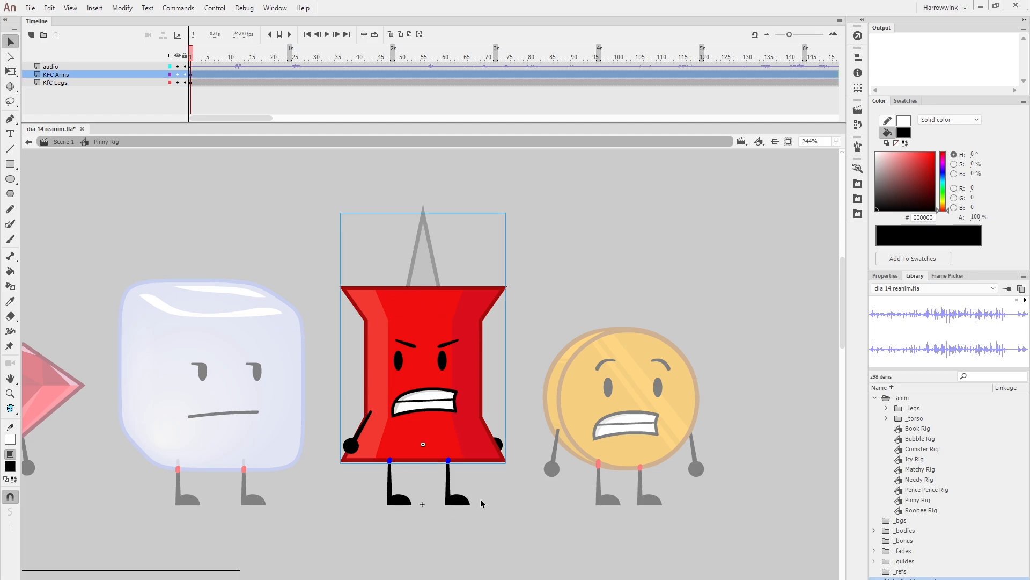
click(463, 502)
click(109, 67)
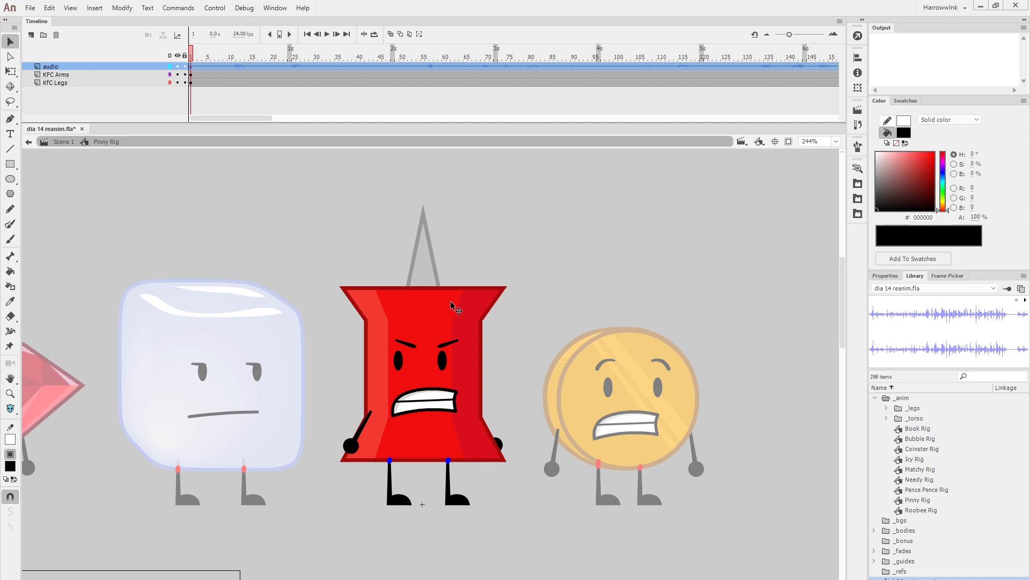
Open the nested Pinny Torso symbol and delete its empty layers, including the unused KFC EyesBrows layers
double_click(418, 368)
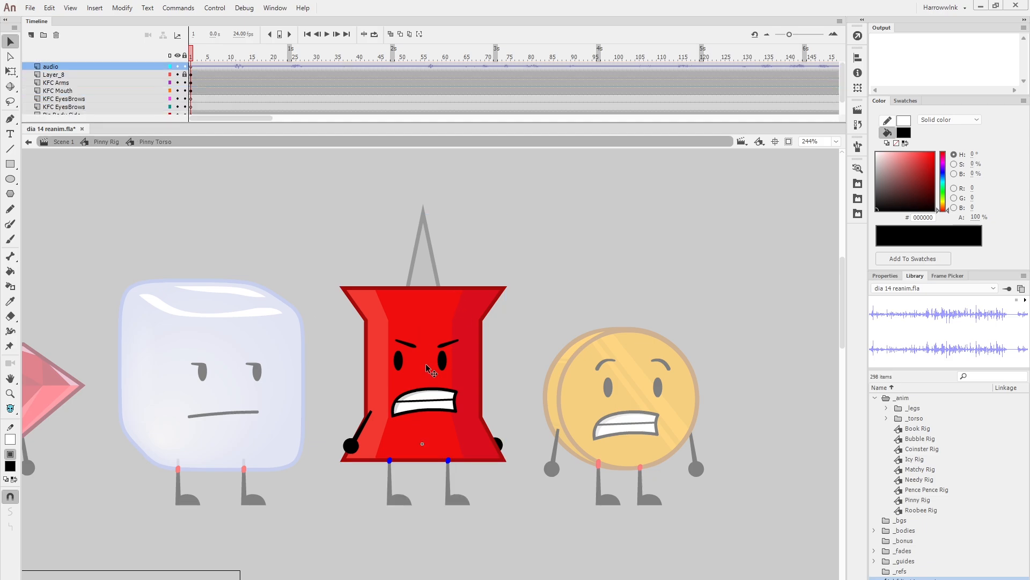
scroll(219, 81, down, 2)
scroll(220, 82, up, 2)
key(Delete)
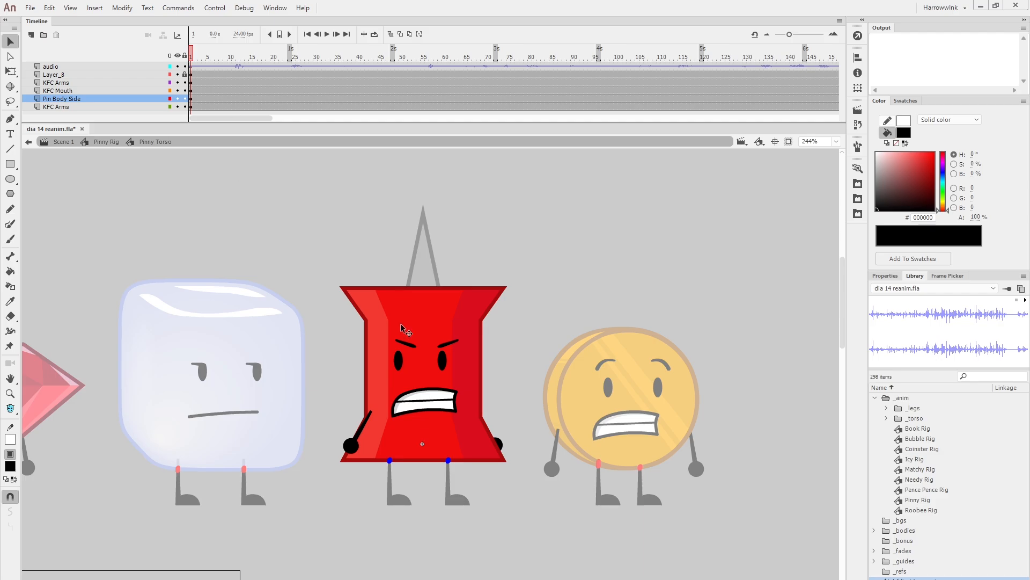
click(428, 365)
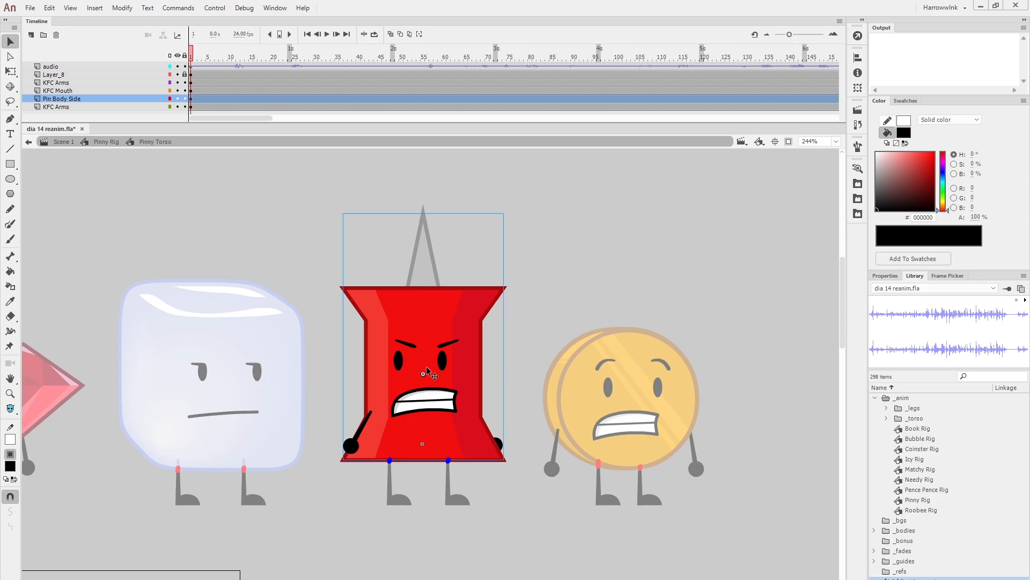
click(547, 329)
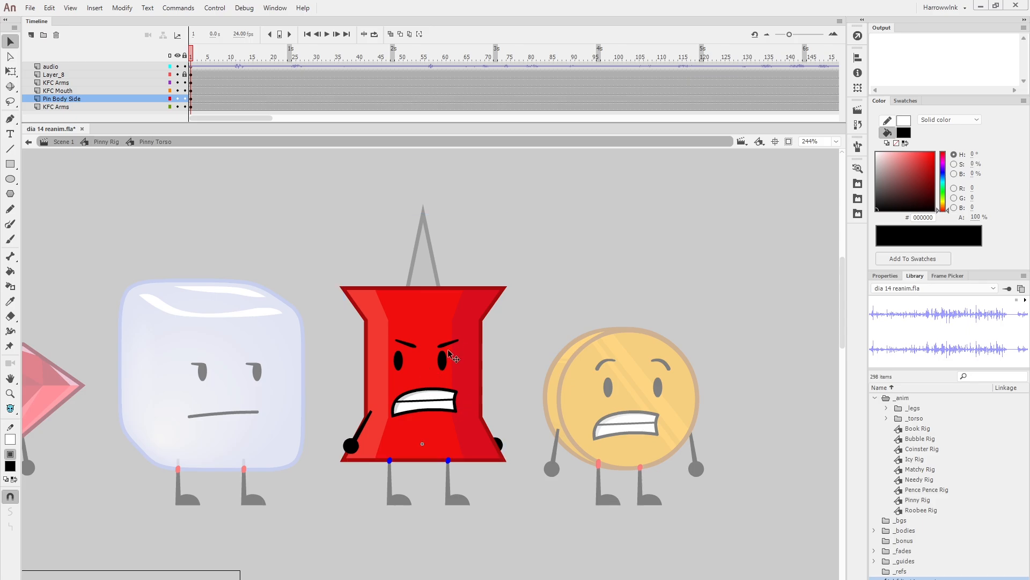
double_click(421, 368)
double_click(245, 354)
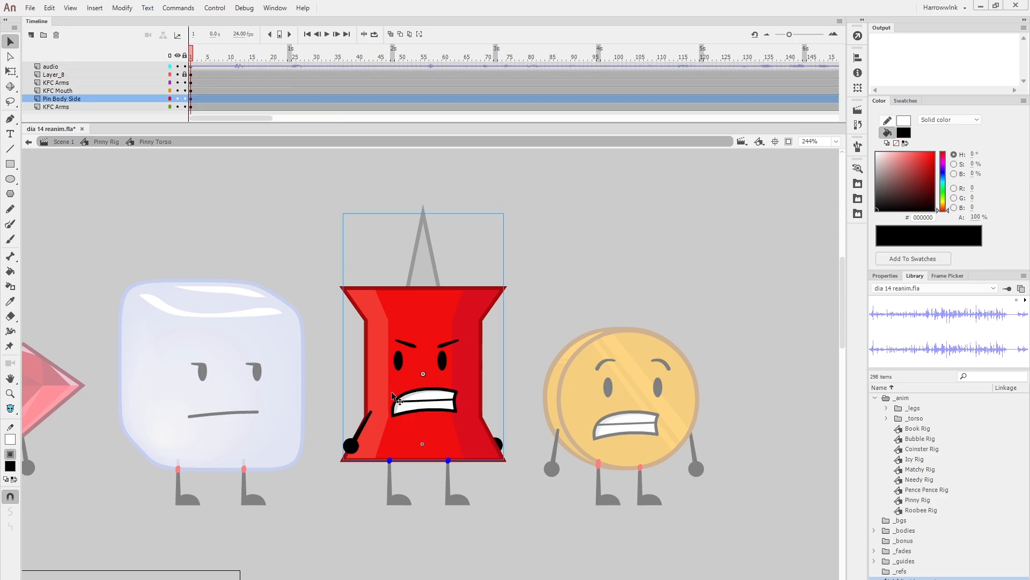
Inside the nested Pinny Face symbol, extend the mouth and eyebrow layers to the audio layer's full length
click(436, 410)
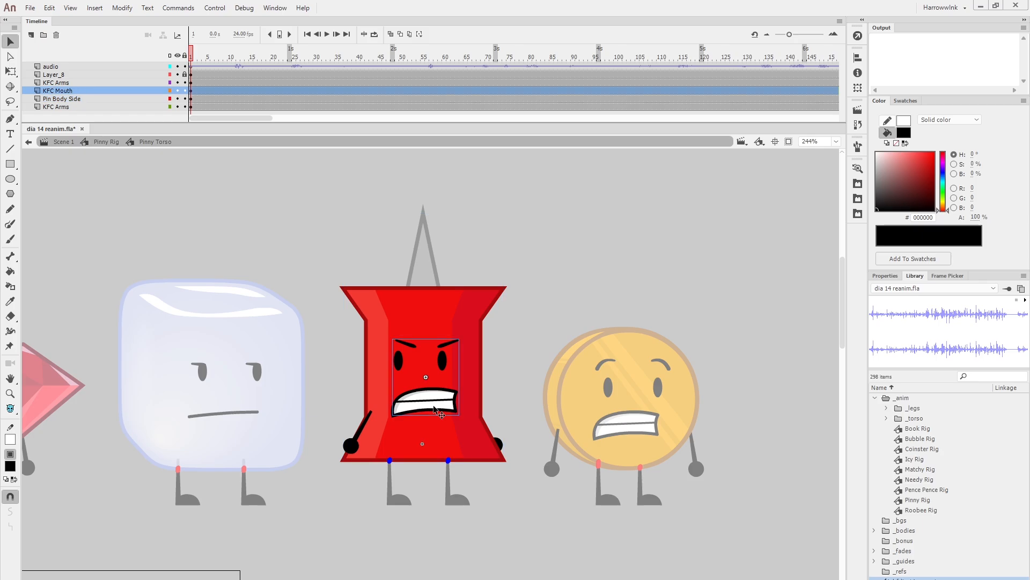
double_click(435, 409)
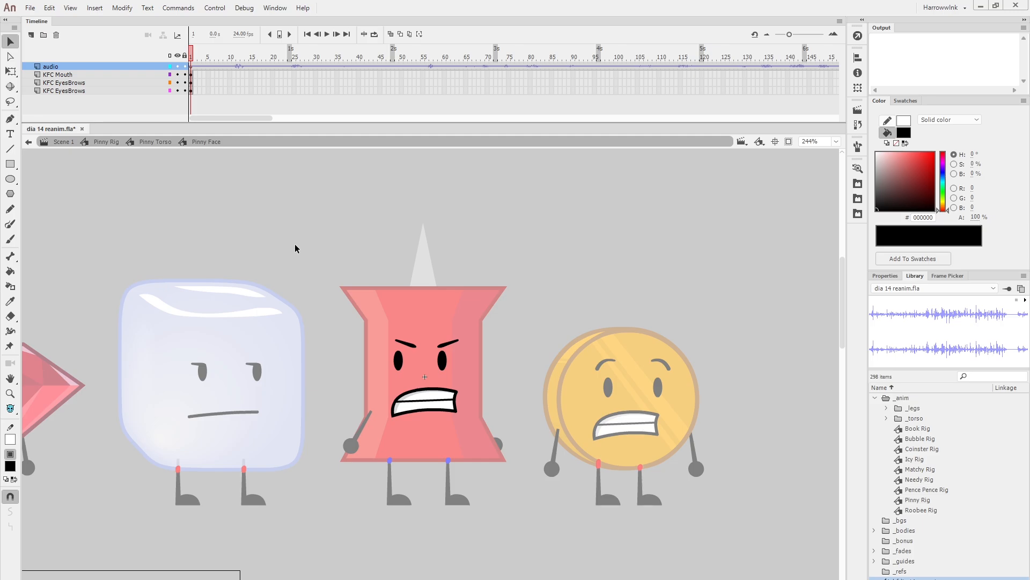
key(shift+period)
key(F5)
key(shift+comma)
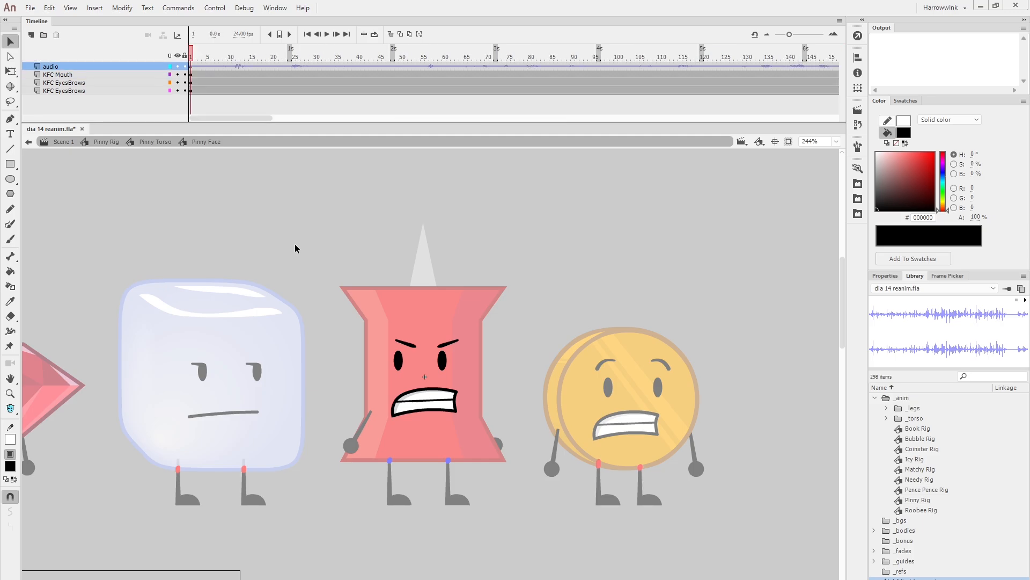
drag(255, 120, 523, 107)
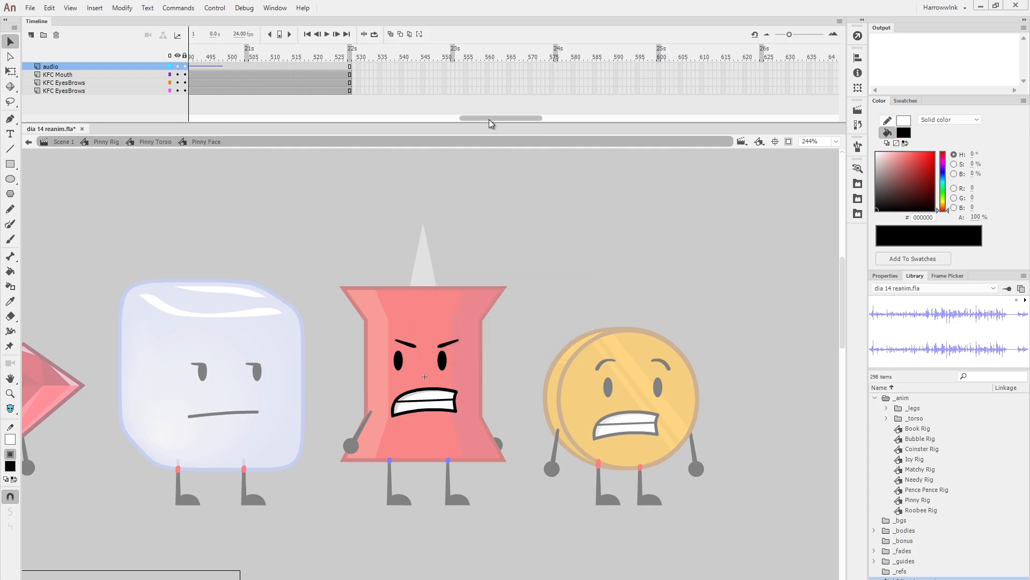
mouse_move(488, 119)
mouse_down()
mouse_move(478, 117)
mouse_move(498, 111)
mouse_move(478, 108)
mouse_up()
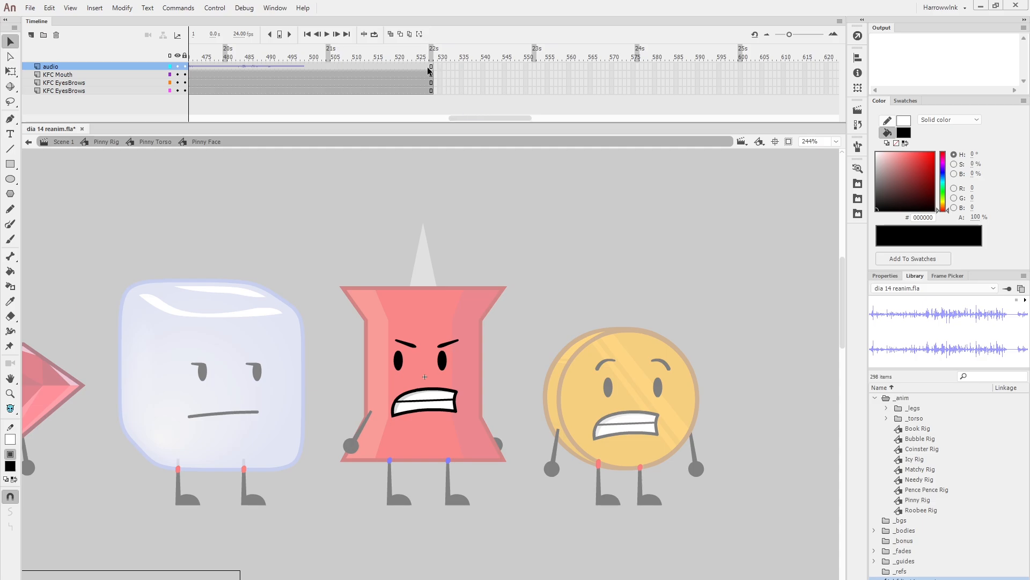
double_click(500, 263)
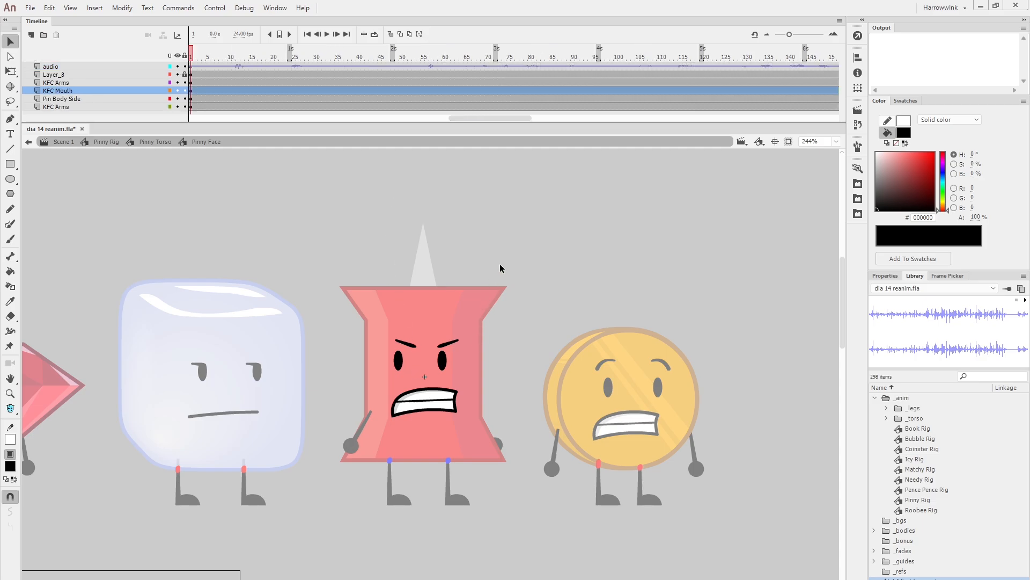
double_click(532, 241)
Play the nested Pinny Legs symbol and compare the length of its leg layers with the audio layer
click(452, 500)
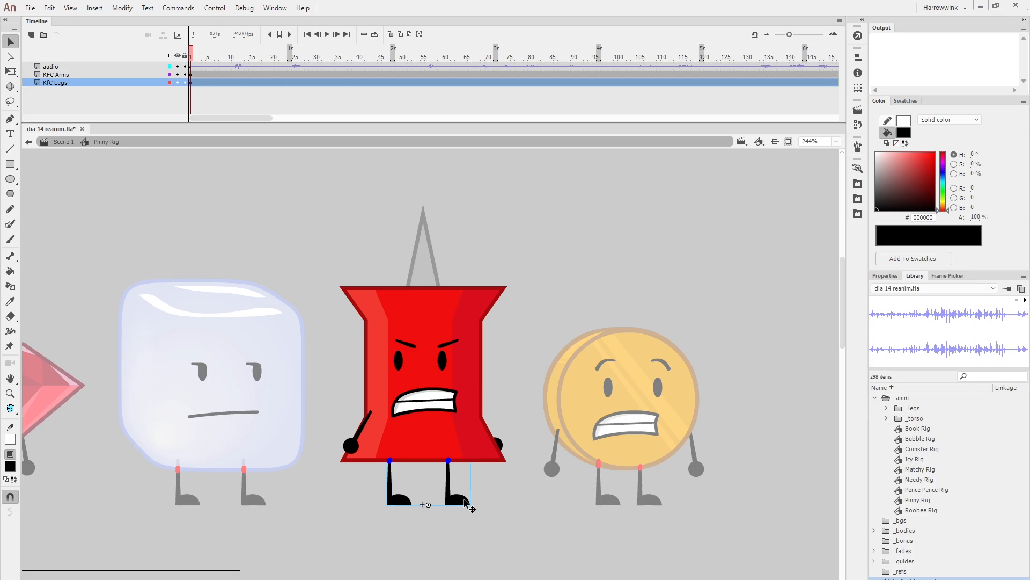
double_click(453, 500)
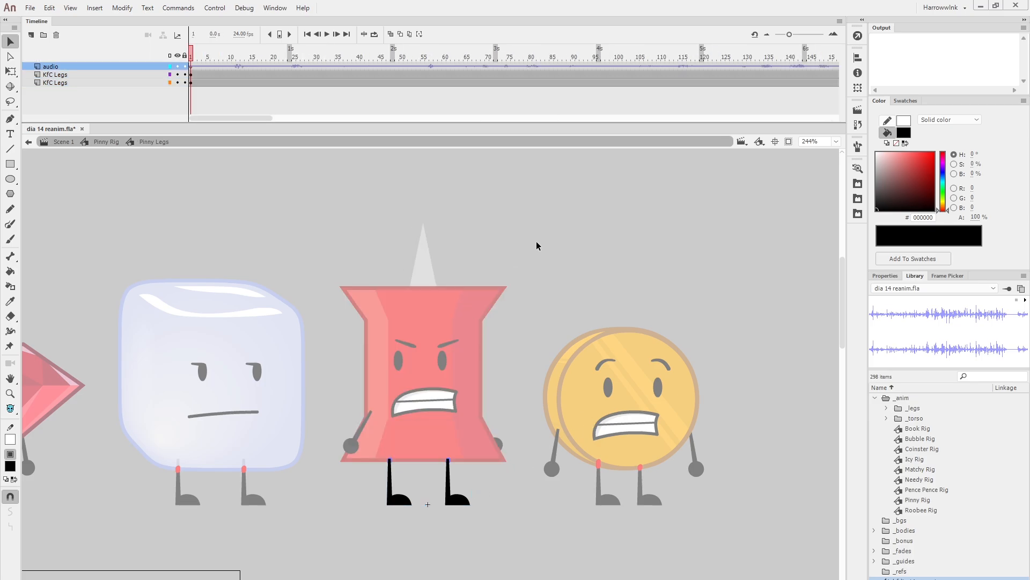
key(Return)
drag(245, 119, 497, 105)
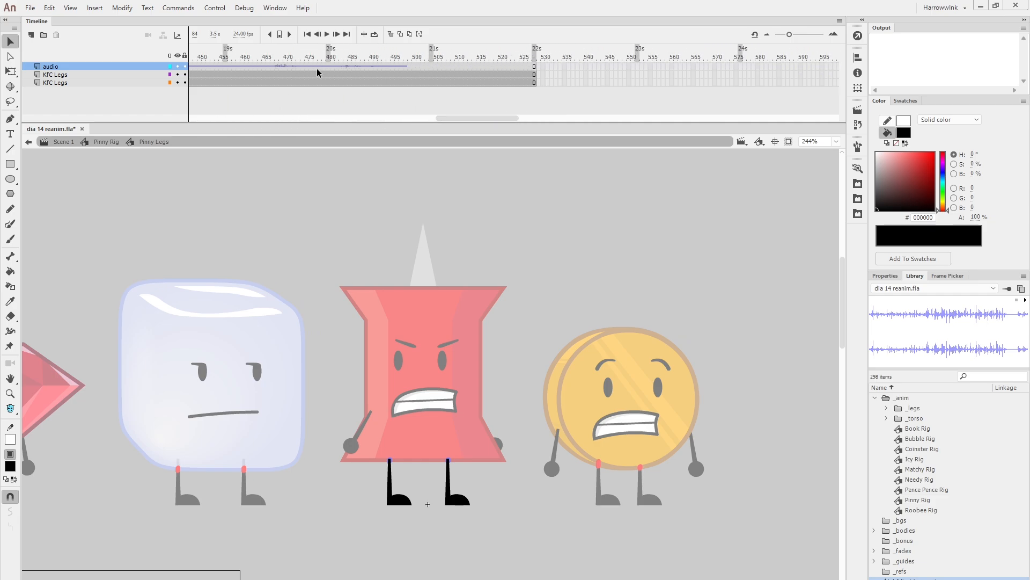
double_click(320, 218)
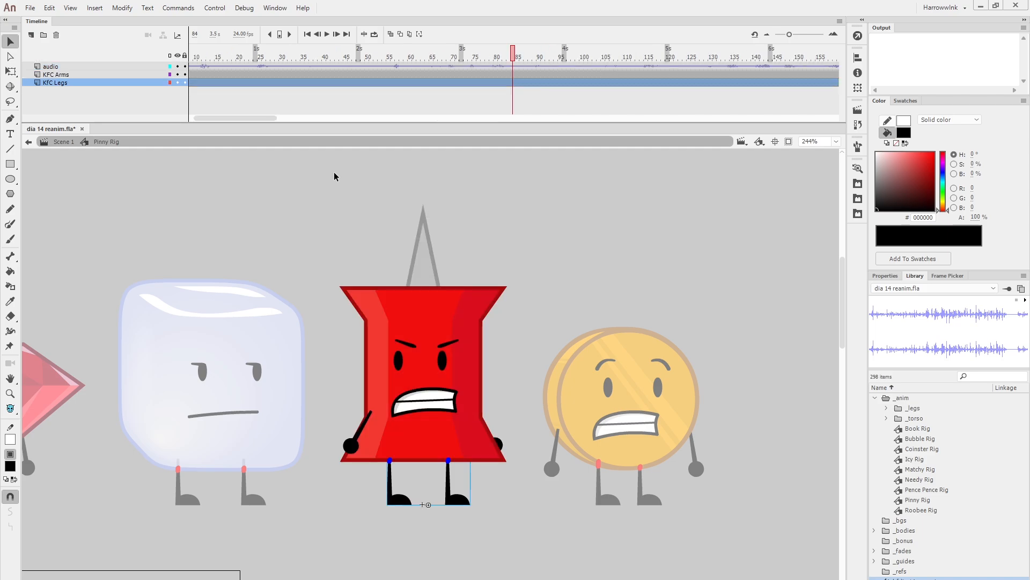
click(68, 67)
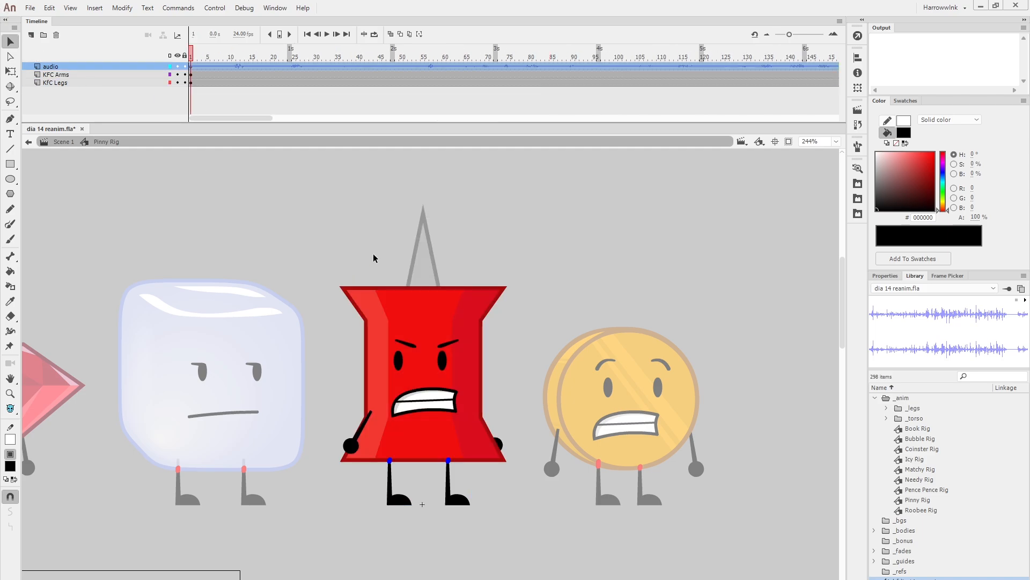
Tilt the Pinny Torso instance slightly counter-clockwise above the legs
click(471, 310)
key(q)
drag(511, 211, 483, 205)
scroll(421, 474, up, 3)
In Pinny Torso, pose the back arm bent at the hip with frame 8 and raise the front arm with a new hand pose
double_click(437, 324)
click(437, 323)
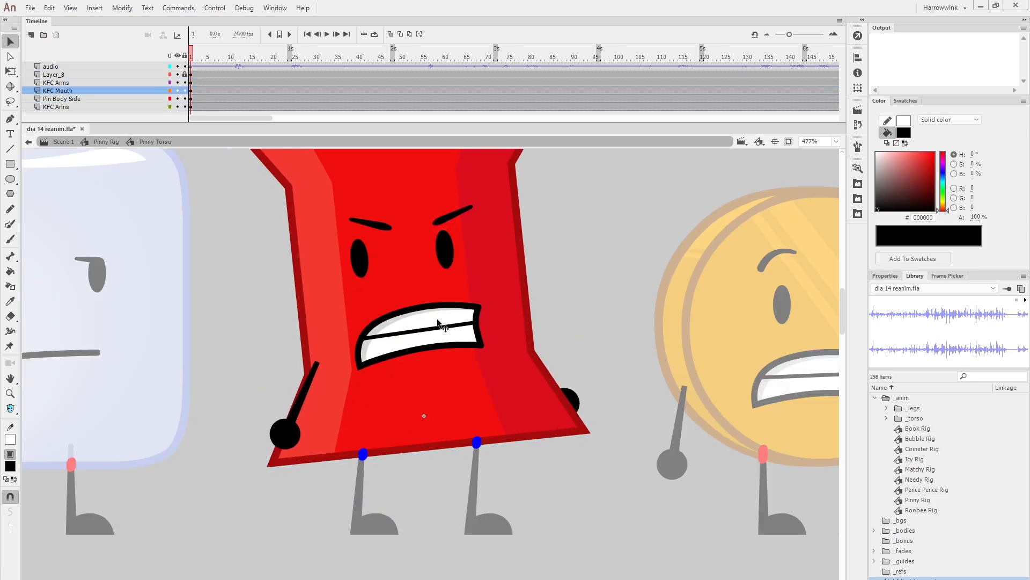
click(571, 399)
key(q)
click(948, 276)
click(284, 432)
click(995, 479)
drag(247, 438, 231, 297)
Open the Pinny Face symbol and switch both eyes to squinting shapes with the Frame Picker
double_click(454, 232)
click(469, 386)
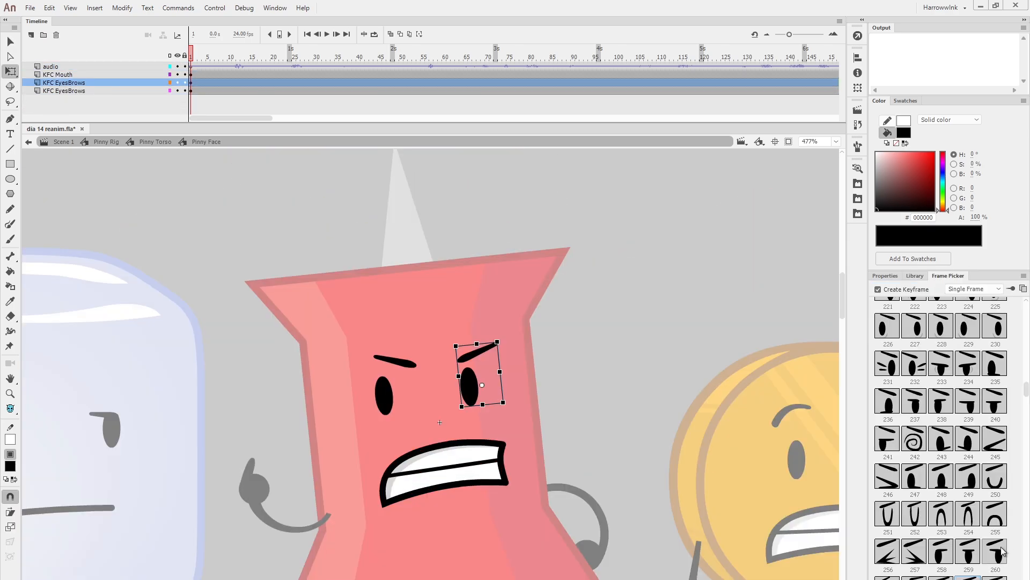
click(994, 486)
click(384, 396)
click(968, 536)
drag(549, 443, 581, 416)
Change the mouth to an open white-toothed shape and the eye nearest the raised arm to frame 29
click(483, 454)
scroll(974, 386, down, 5)
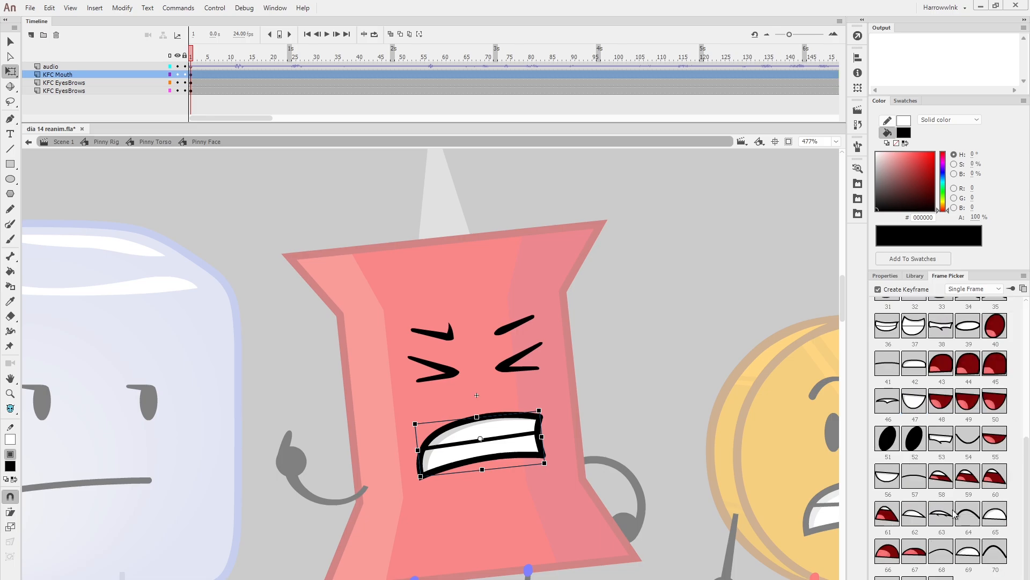
click(893, 513)
click(444, 368)
click(913, 460)
click(483, 456)
click(914, 423)
click(438, 365)
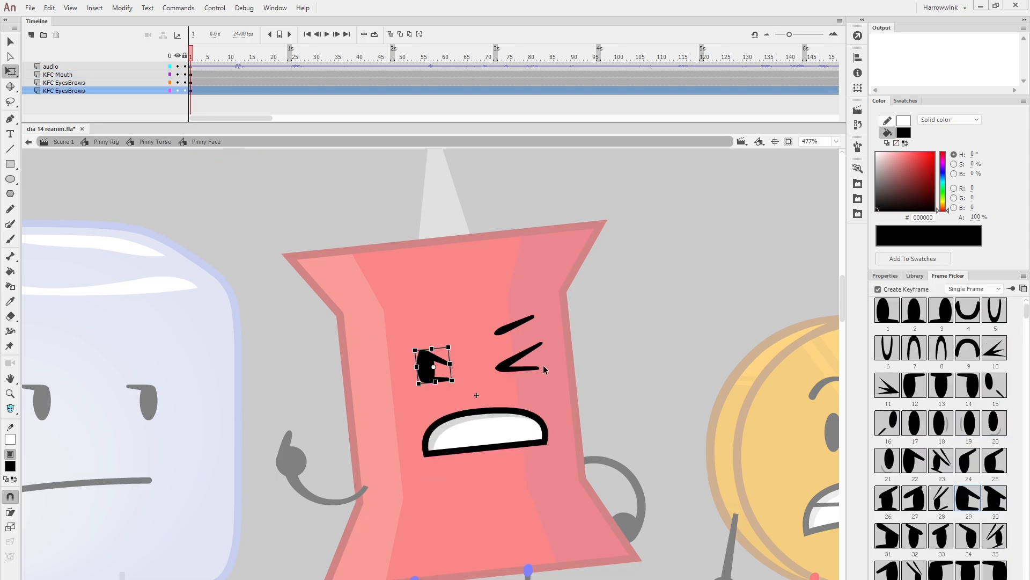
Return to Pinny Torso, move the face slightly down and widen the bent back arm
double_click(654, 320)
scroll(653, 320, down, 3)
key(v)
drag(561, 392, 569, 398)
key(q)
click(641, 429)
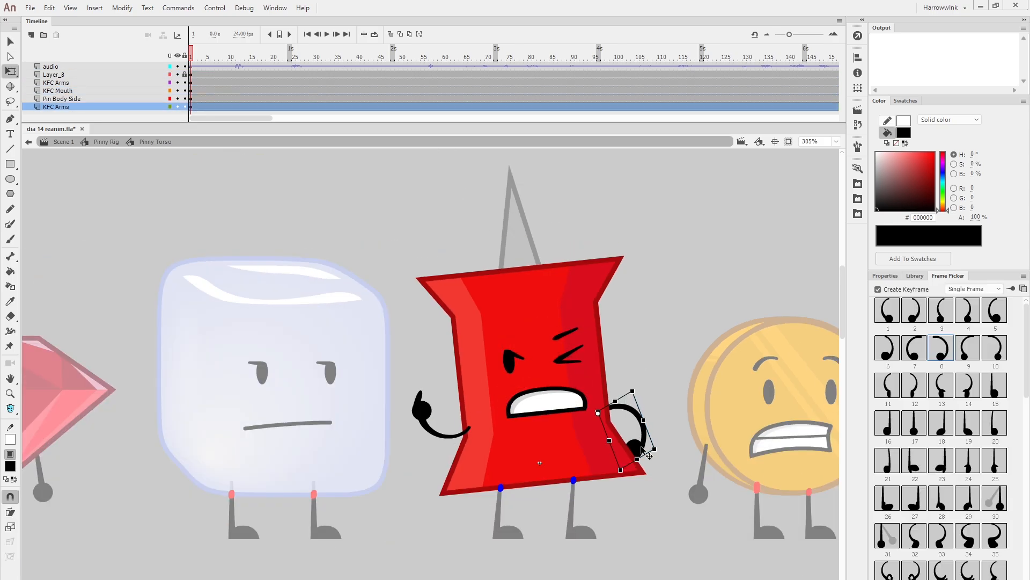
drag(642, 422, 651, 428)
click(662, 368)
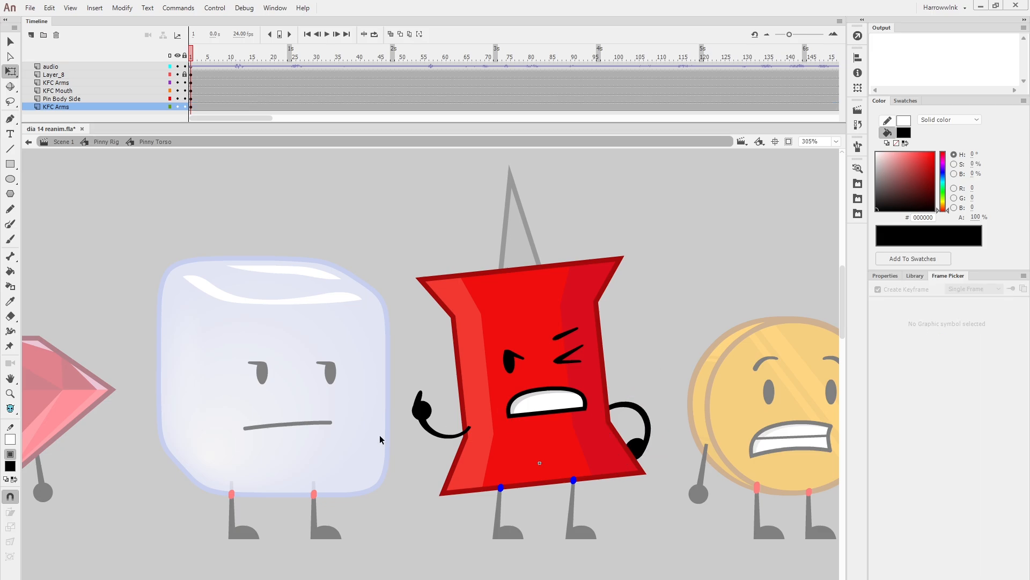
Adjust the raised front arm slightly with the Free Transform tool
click(427, 413)
mouse_move(412, 403)
mouse_down()
mouse_move(426, 386)
mouse_move(414, 406)
mouse_up()
click(443, 403)
key(v)
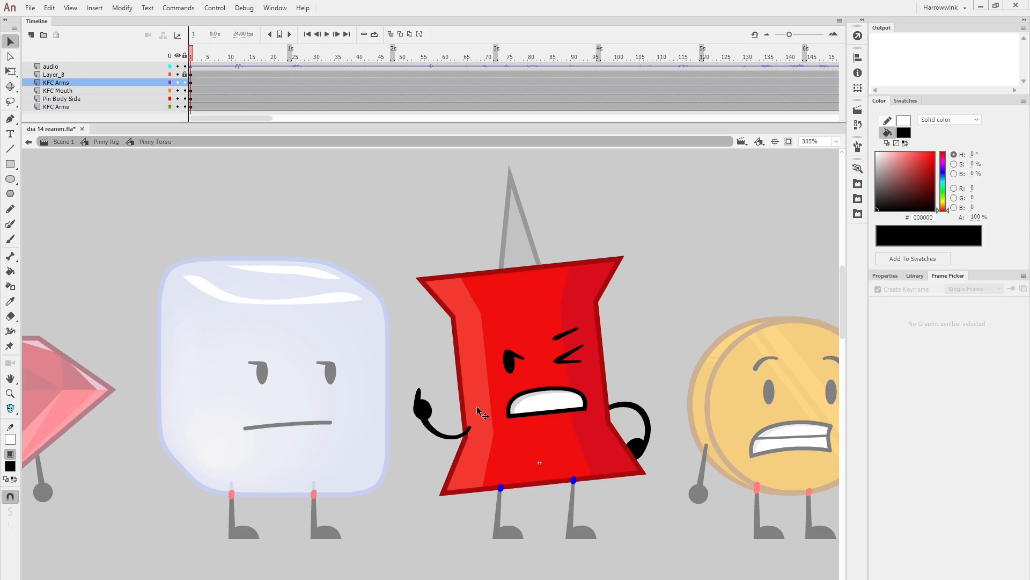
Return to the Pinny Rig symbol and display the properties
double_click(716, 339)
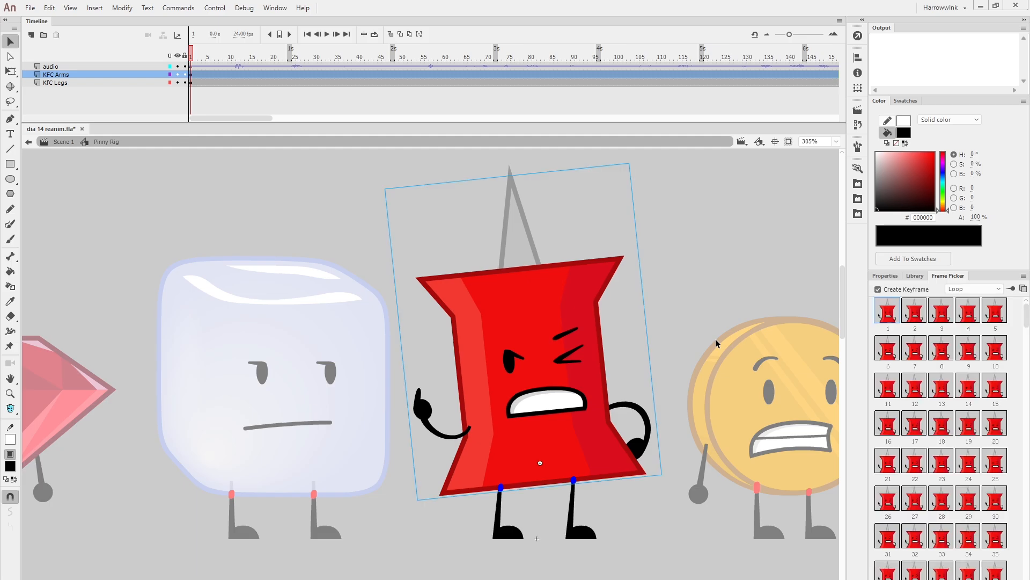
click(599, 483)
click(892, 277)
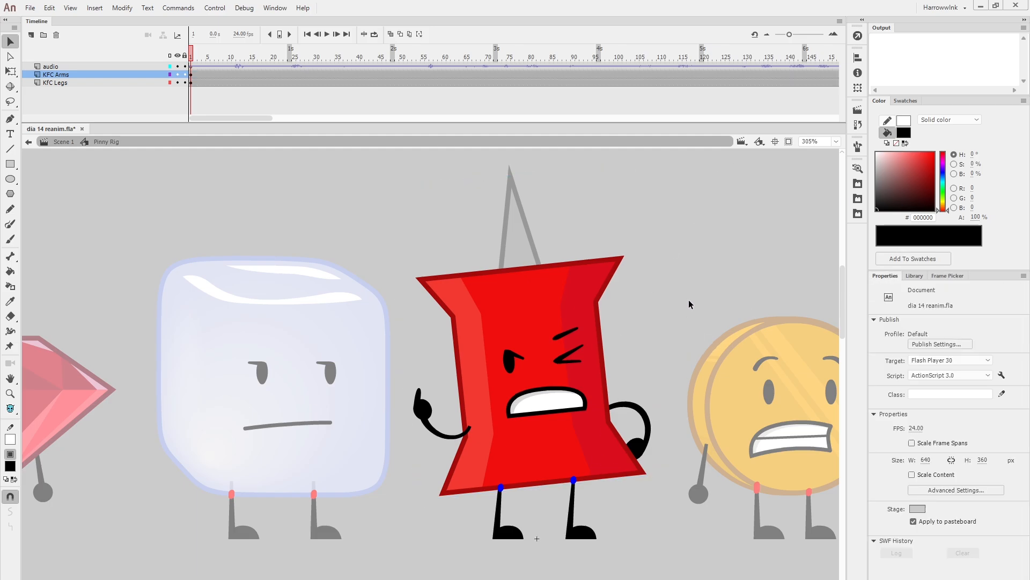
Return to Scene 1 to view the posed Pinny alongside the other characters
drag(689, 329, 629, 348)
scroll(533, 362, down, 3)
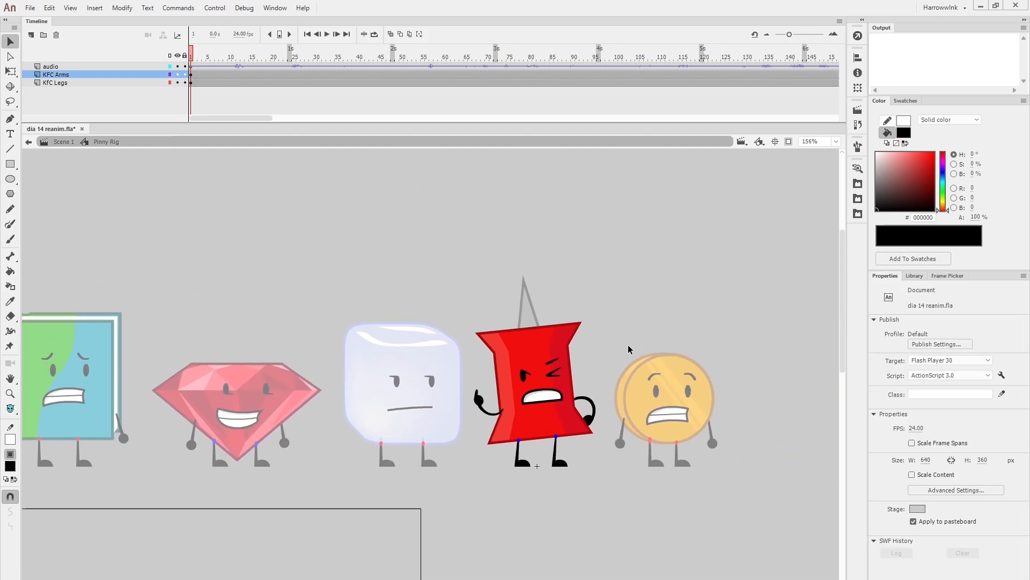
double_click(636, 307)
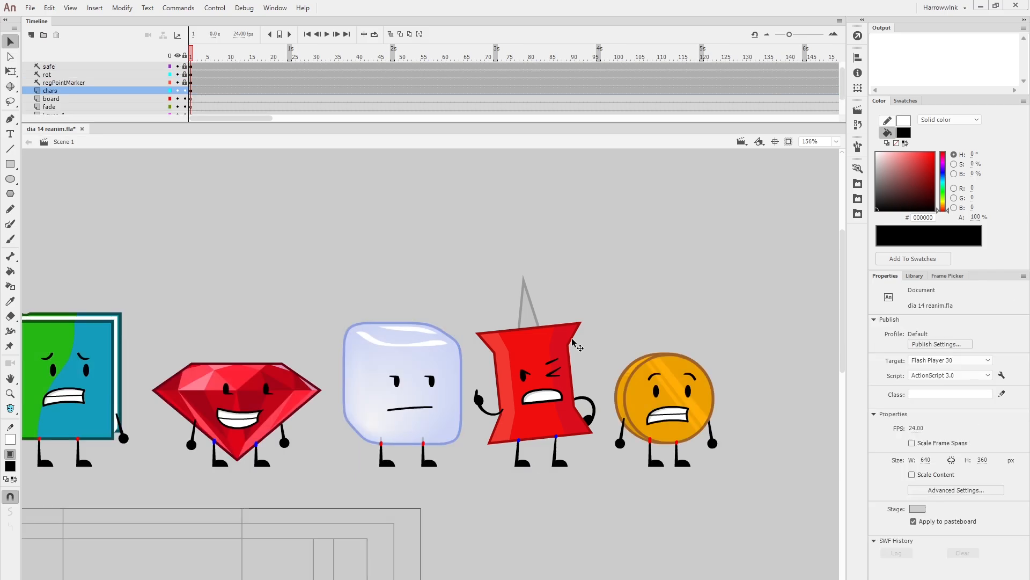
Undo the Pinny rig's pose changes, including arm, face, mouth and eye edits, back to its neutral standing pose
key(ctrl+z)
key(ctrl+z)
key(ctrl+z)
key(ctrl+z)
key(ctrl+z)
key(ctrl+z)
key(ctrl+z)
key(ctrl+z)
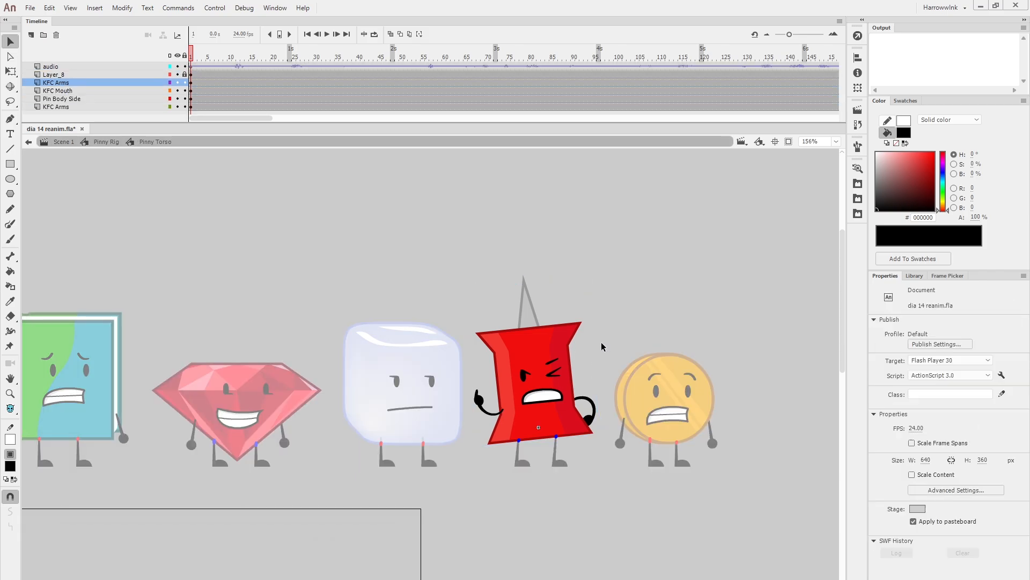
key(ctrl+z)
key(ctrl+z)
key(ctrl+z)
key(ctrl+z)
key(ctrl+z)
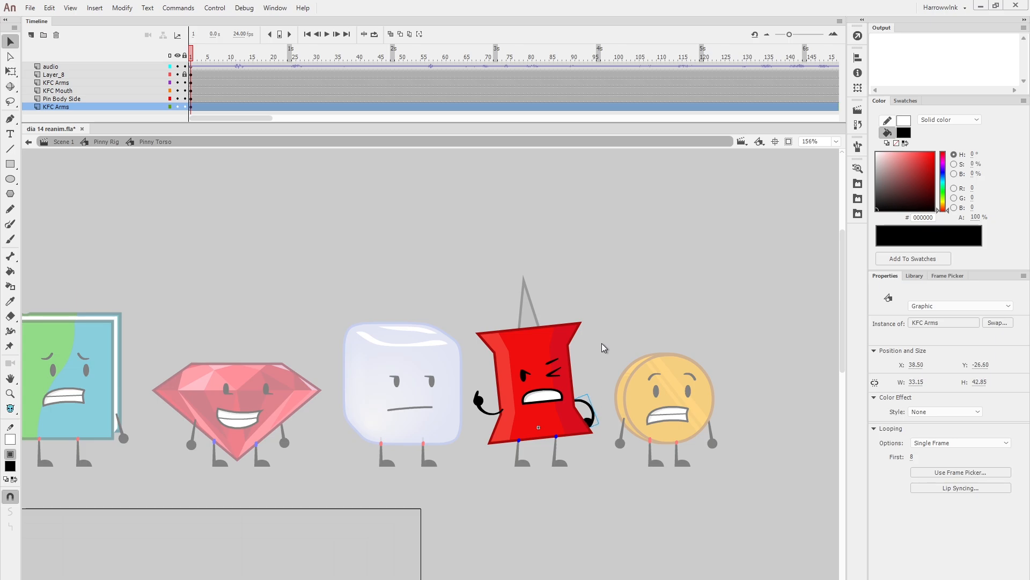
key(ctrl+z)
key(ctrl+z)
key(ctrl+z)
key(ctrl+z)
key(ctrl+z)
key(ctrl+z)
key(ctrl+z)
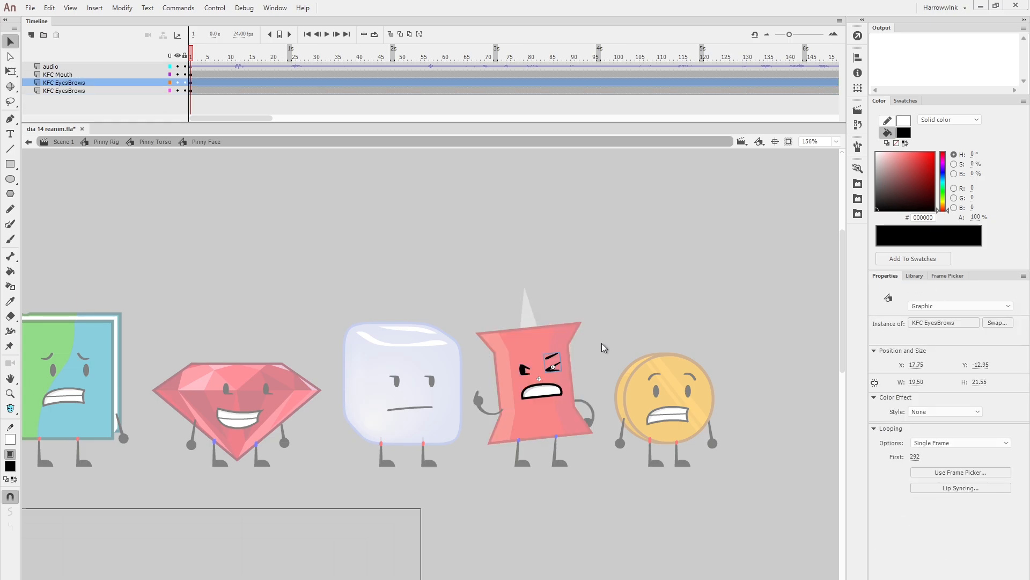
double_click(601, 343)
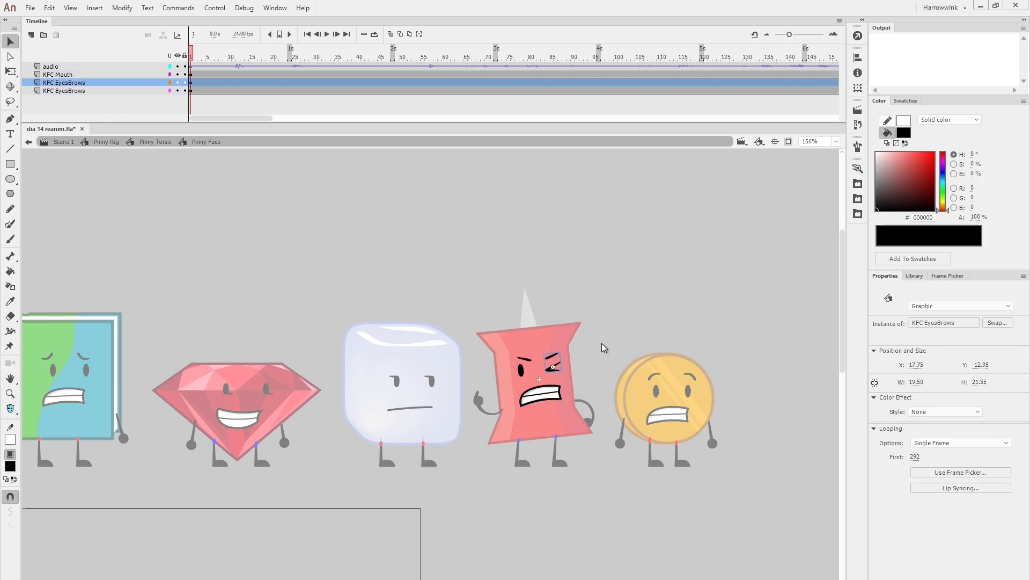
double_click(601, 343)
key(ctrl+z)
key(ctrl+z)
key(ctrl+z)
key(ctrl+z)
key(ctrl+z)
key(ctrl+z)
key(ctrl+z)
key(ctrl+z)
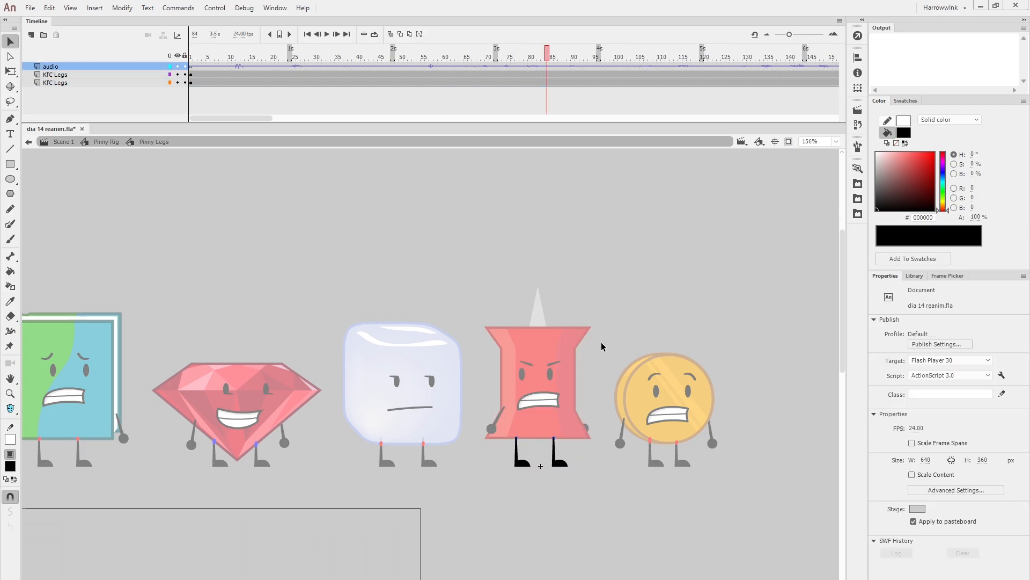
Check the audio layer's sound settings in the Pinny Torso symbol, finishing in Scene 1
click(50, 66)
double_click(538, 349)
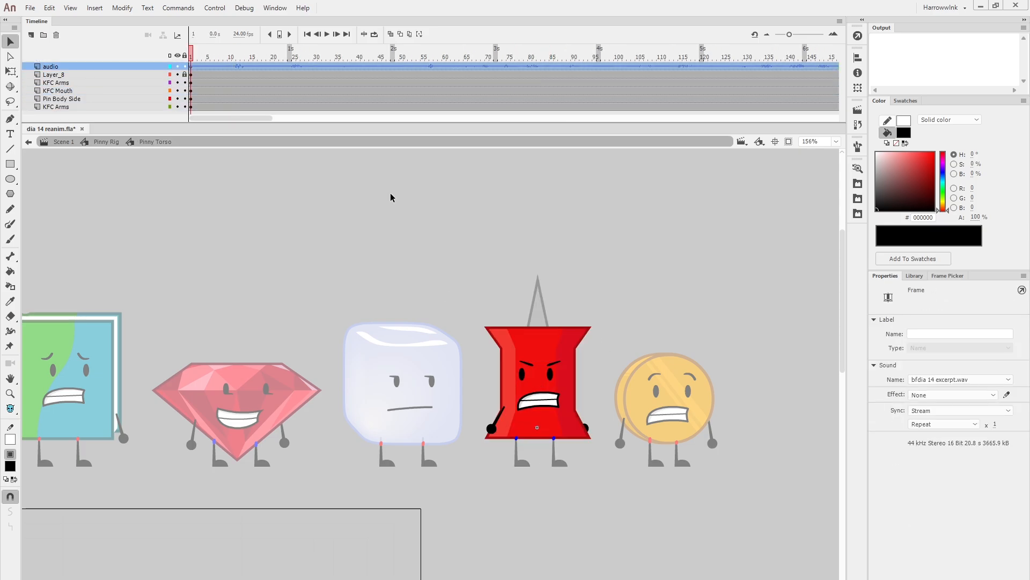
double_click(391, 192)
scroll(667, 368, down, 2)
double_click(610, 280)
Look inside the Coinster Rig and its torso symbol, finishing in the main scene
double_click(661, 402)
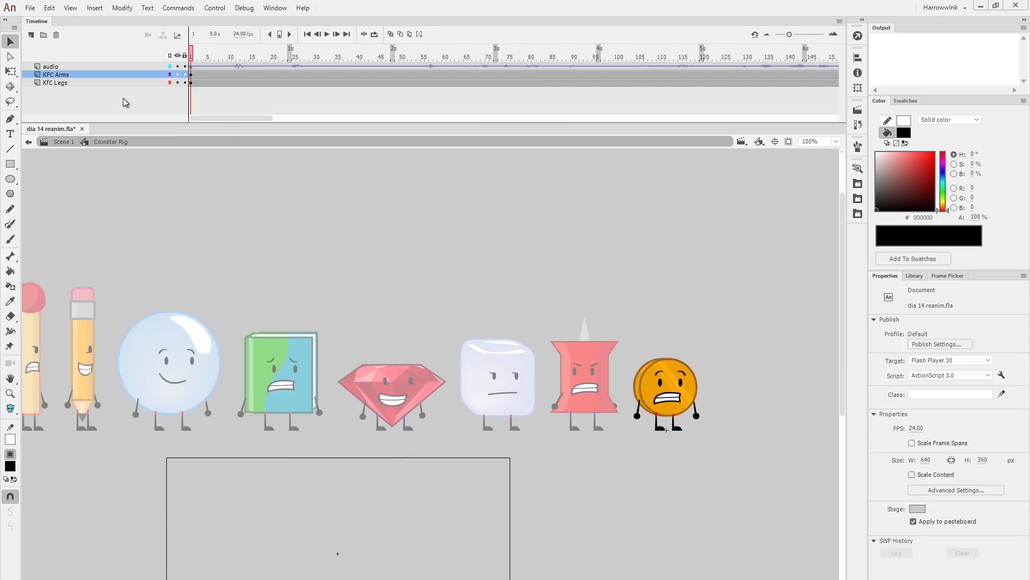
double_click(677, 387)
double_click(378, 172)
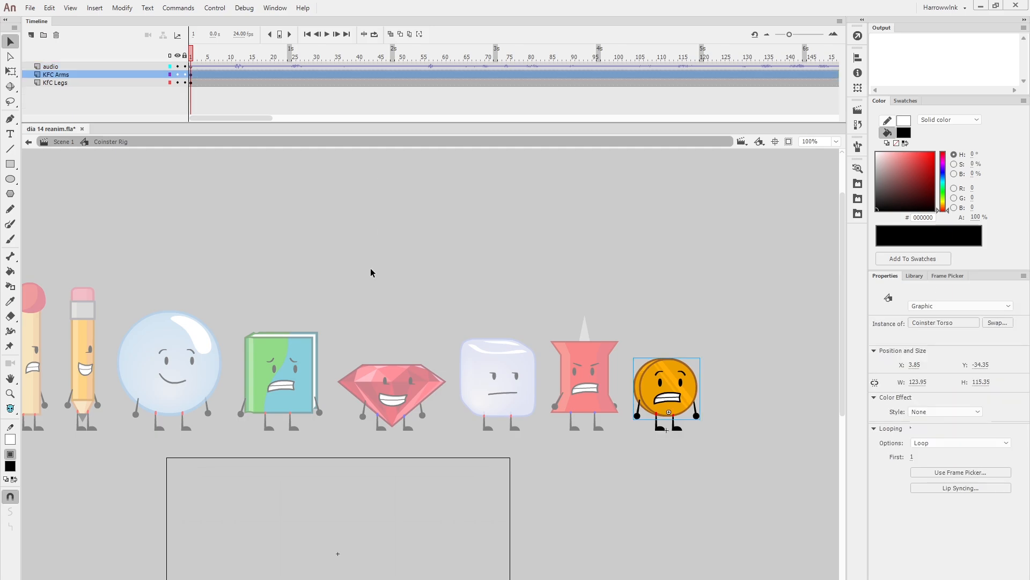
double_click(352, 251)
Look inside the ice cube's rig and the Roobee Rig, finishing in the main scene
double_click(491, 378)
double_click(428, 298)
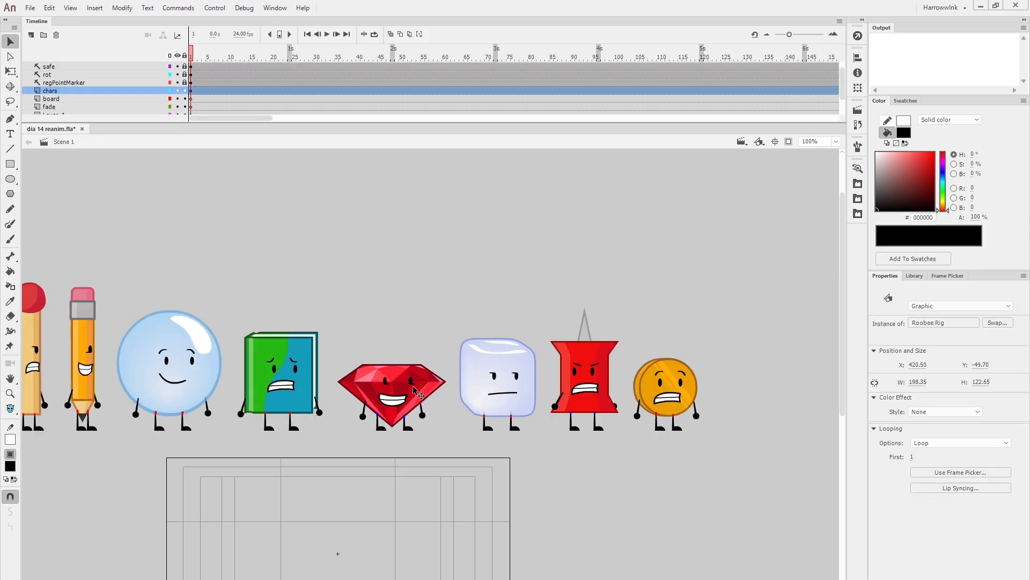
double_click(375, 367)
double_click(311, 301)
Inspect the layers of the Book Torso, including audio, and of the Book Rig, finishing in Scene 1
double_click(297, 342)
double_click(291, 333)
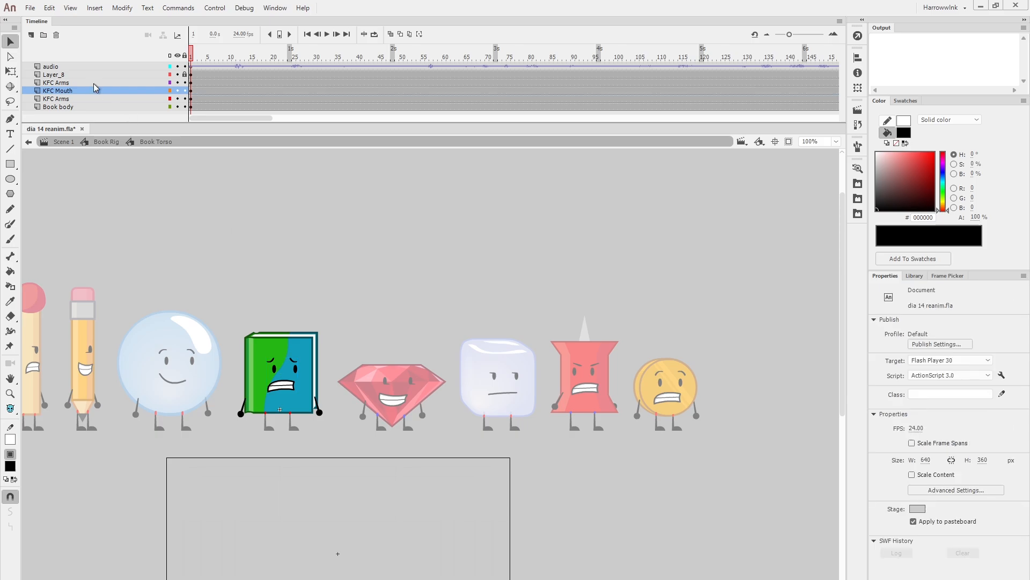
click(81, 68)
double_click(196, 214)
double_click(229, 245)
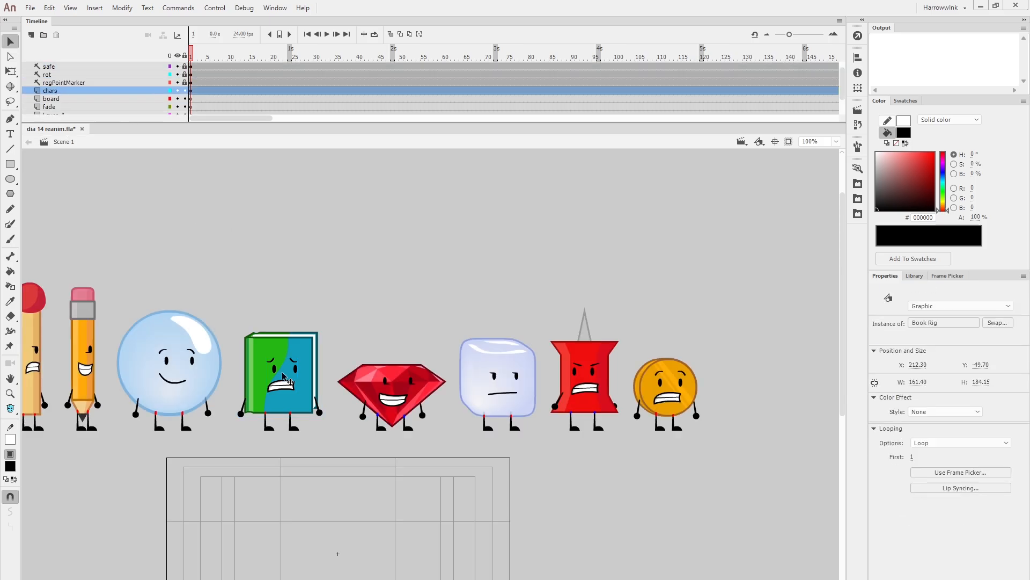
double_click(282, 372)
click(88, 74)
double_click(253, 257)
Check the audio layer inside the Coinster Rig and return to the main scene
click(696, 397)
double_click(696, 396)
click(65, 68)
double_click(262, 199)
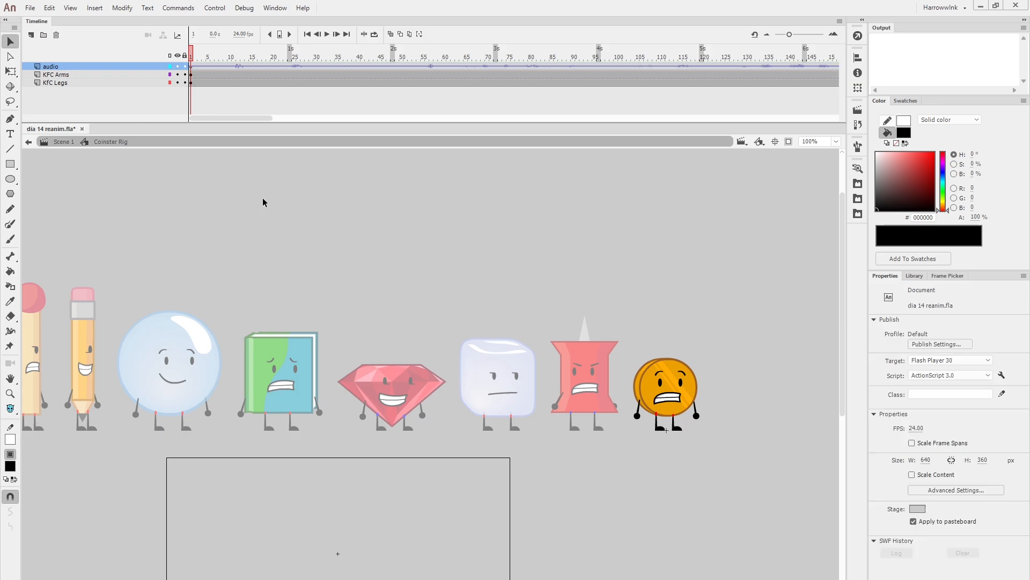
click(267, 235)
Save the dia 14 reanim.fla document
scroll(359, 300, down, 2)
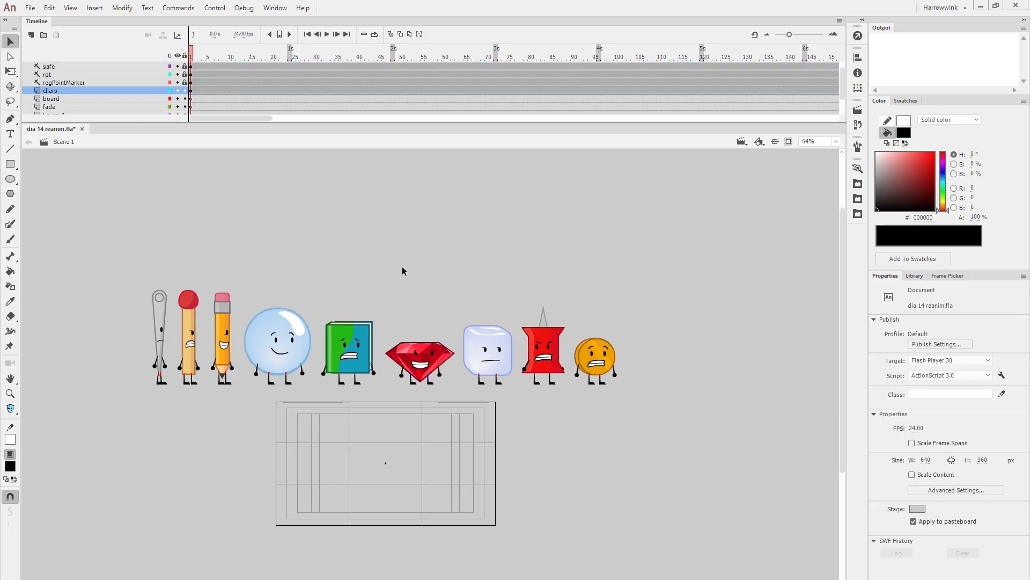
key(ctrl+s)
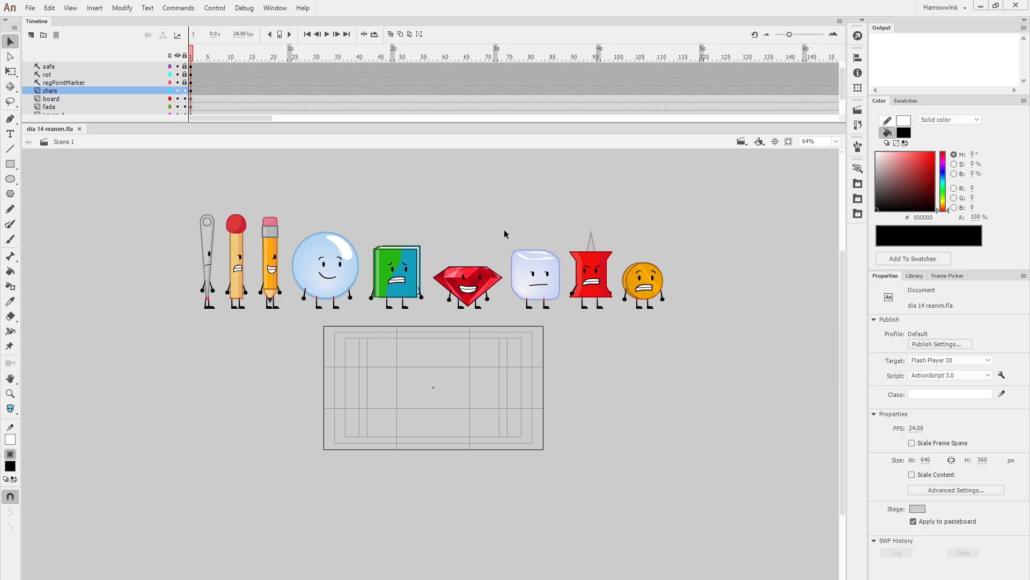
scroll(558, 335, up, 2)
drag(531, 317, 557, 404)
scroll(556, 398, up, 1)
scroll(566, 389, down, 1)
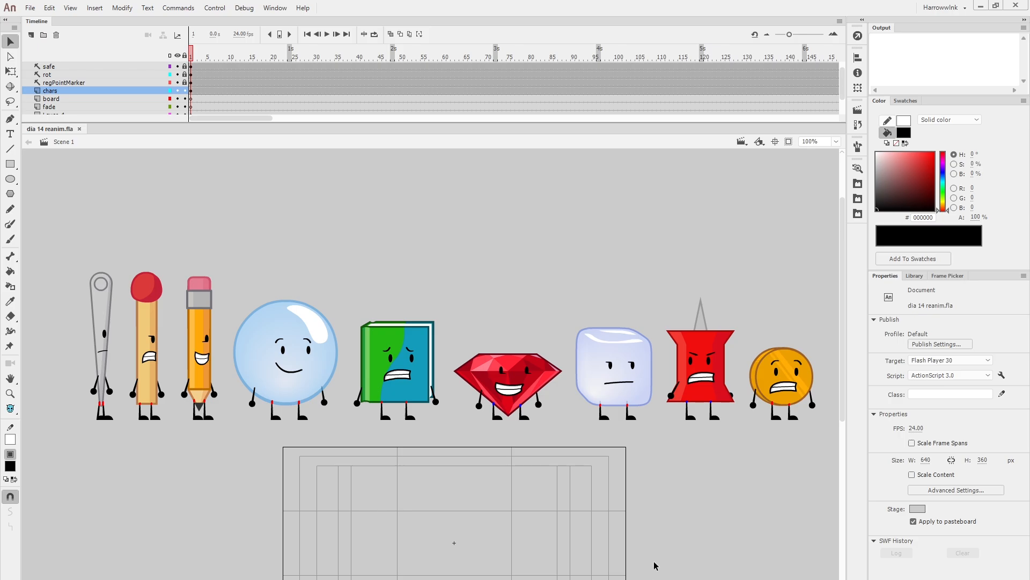